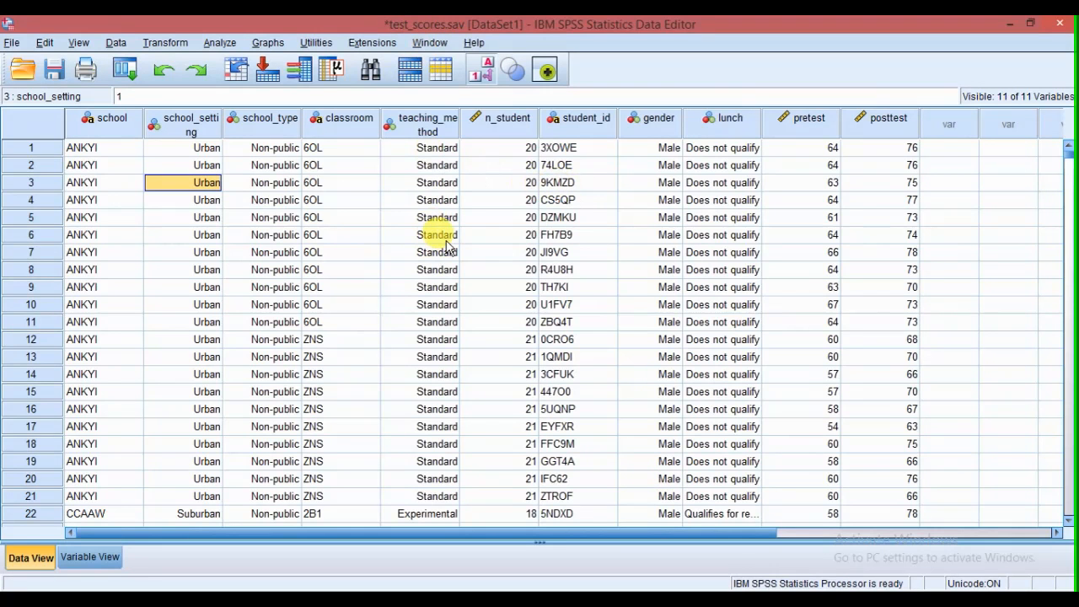
- Show the variable definitions of the dataset and widen the Name column until the full variable names fit
scroll(364, 268, down, 5)
scroll(366, 270, up, 5)
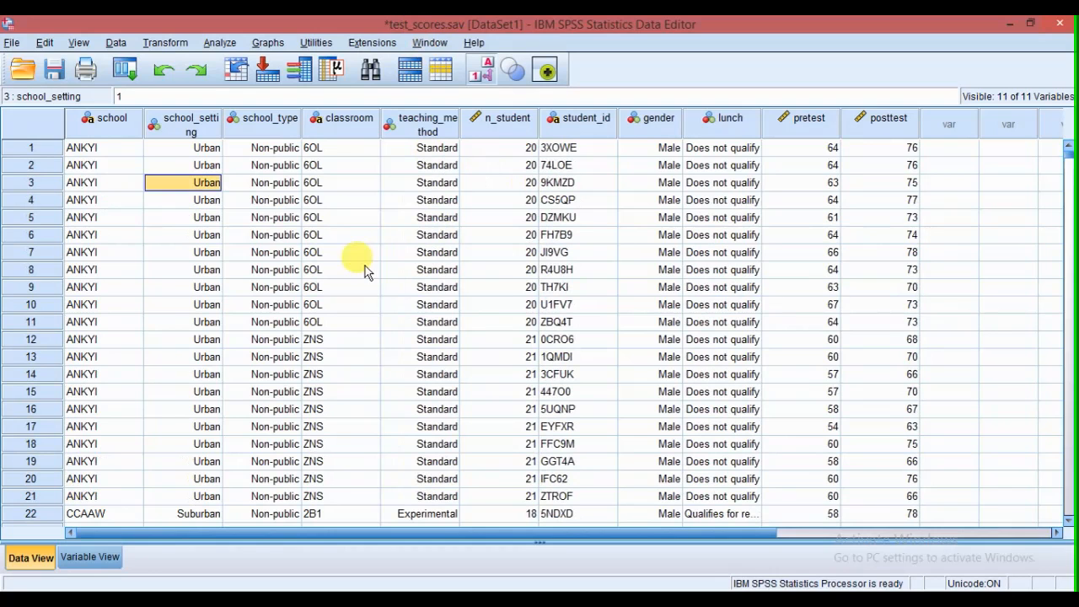
click(84, 556)
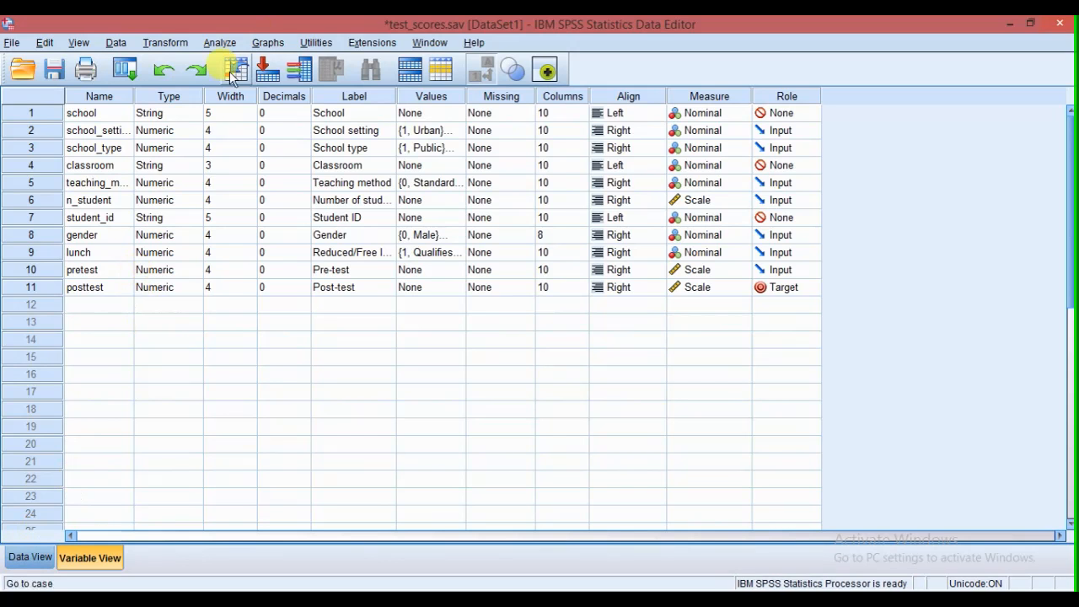
click(86, 112)
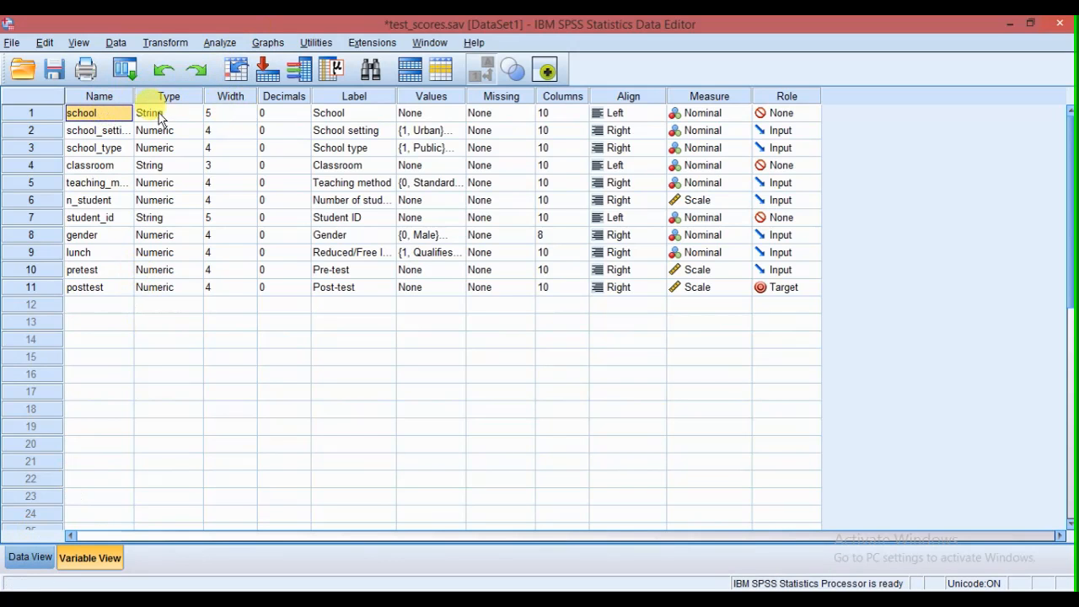
drag(133, 96, 209, 97)
- Examine the value labels defined for the school_setting and school_type variables, leaving them as they are
click(128, 131)
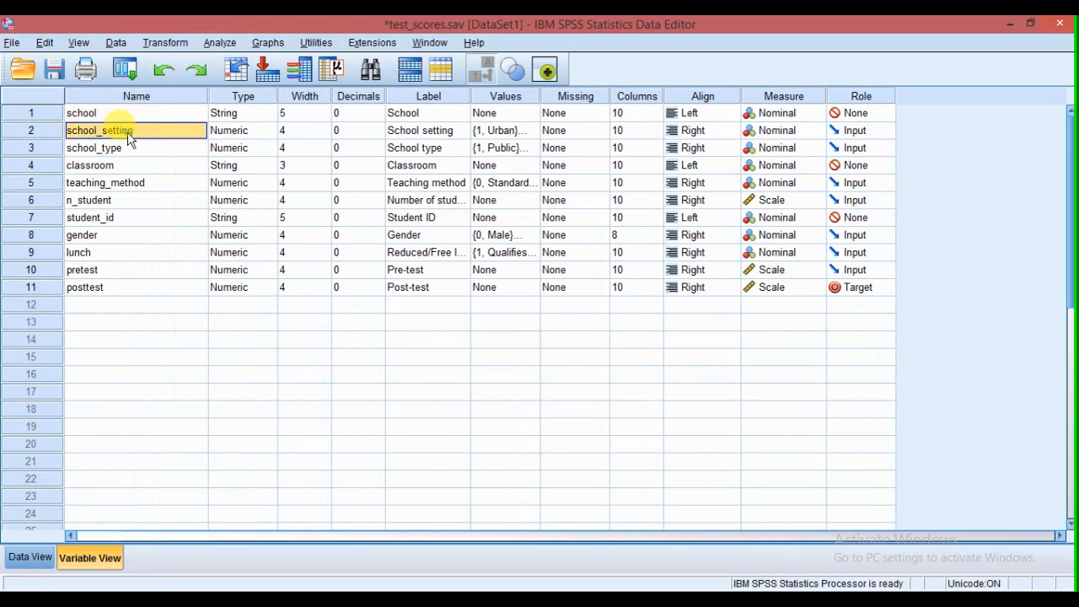
click(504, 131)
click(531, 131)
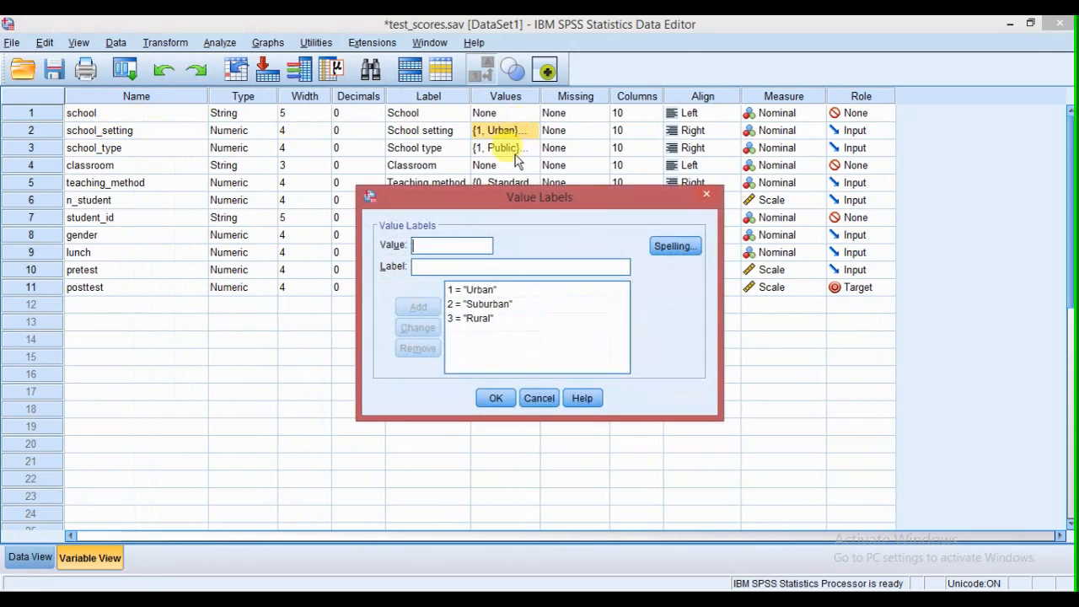
click(491, 396)
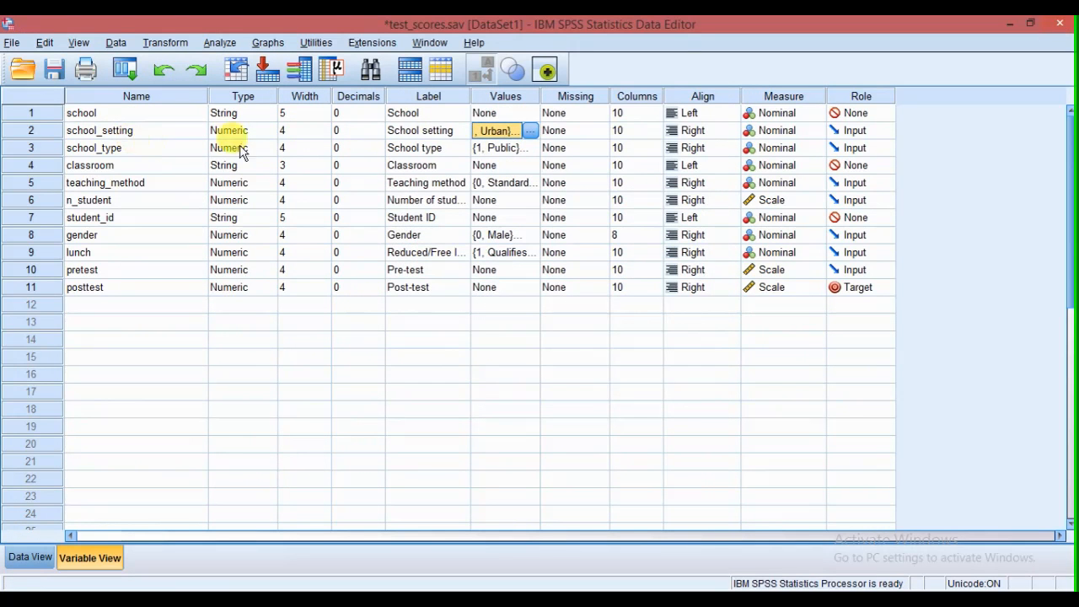
click(506, 148)
click(530, 148)
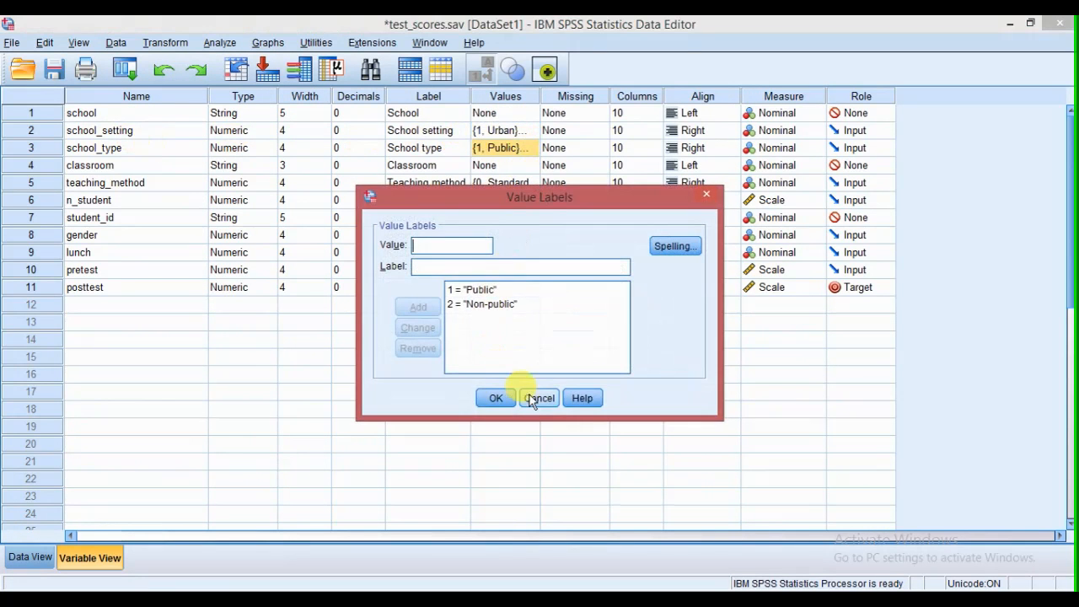
click(539, 397)
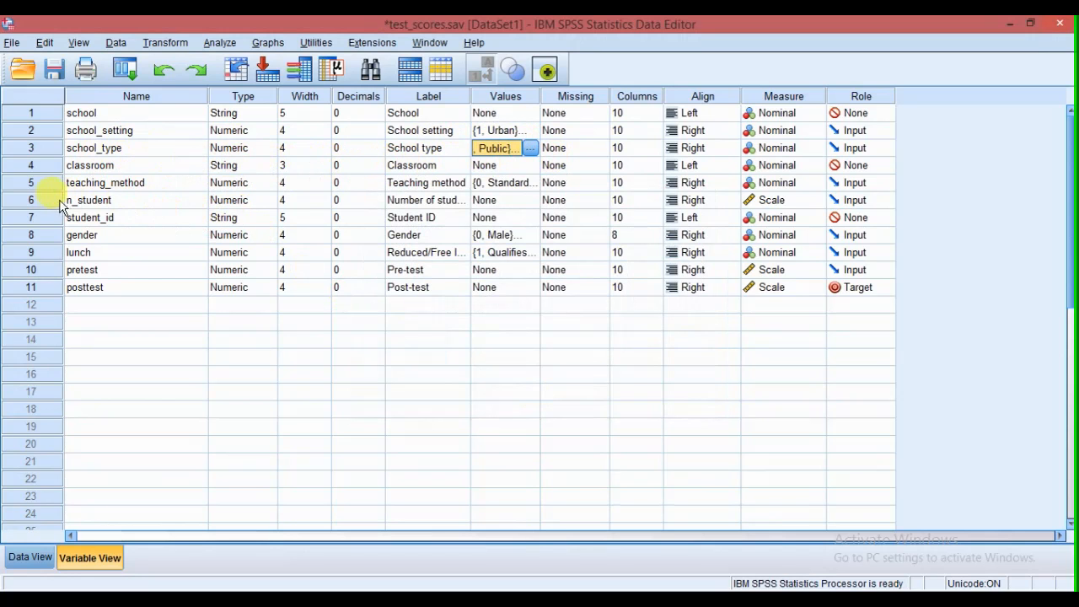
- Examine the value labels defined for the teaching_method and lunch variables, leaving them as they are
click(506, 182)
click(531, 182)
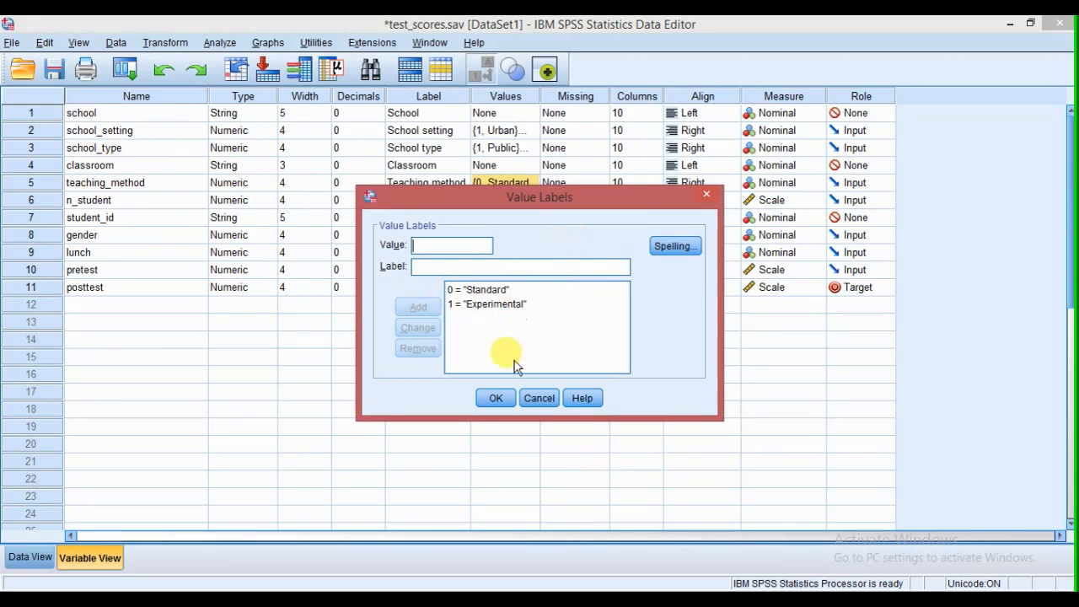
click(495, 396)
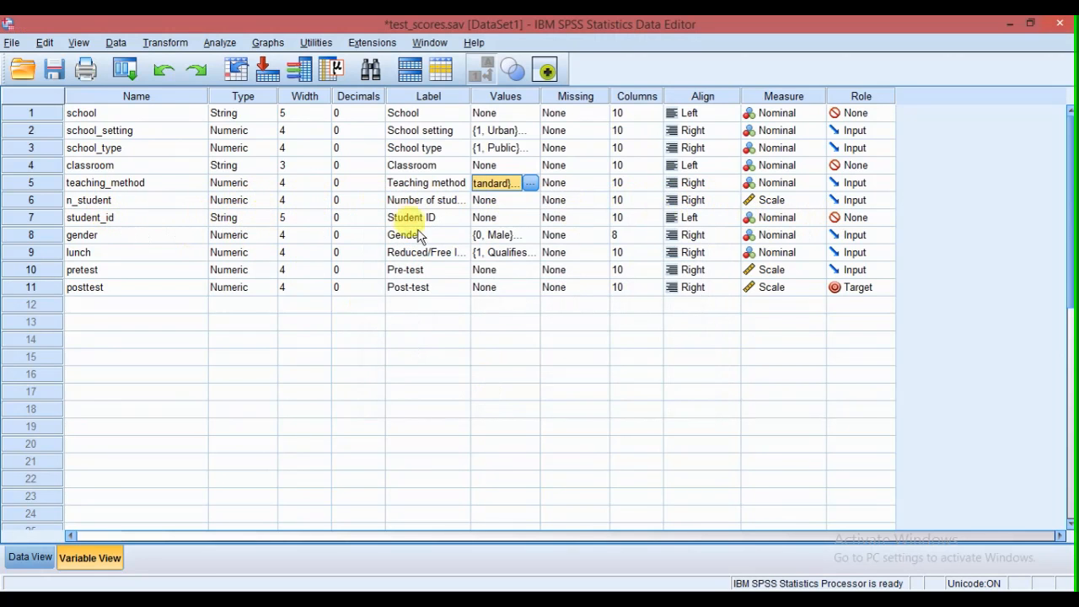
click(510, 252)
click(529, 252)
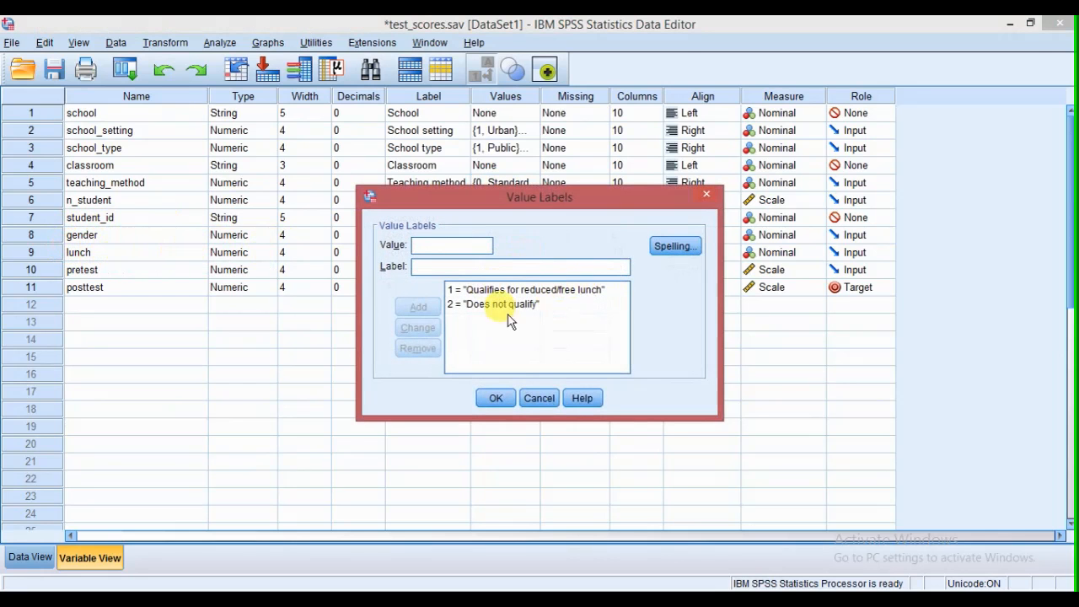
click(529, 397)
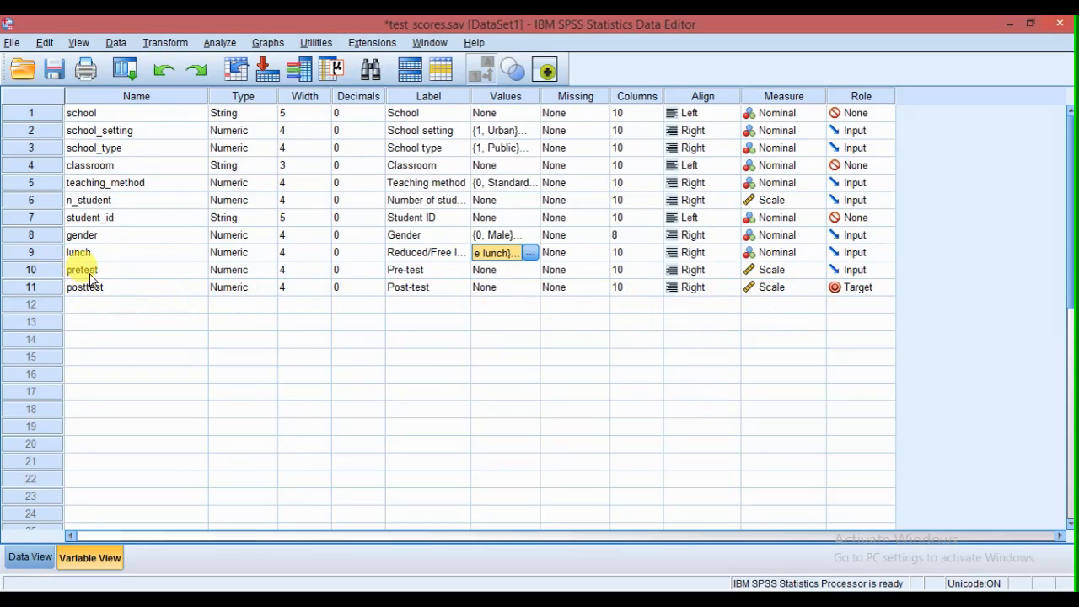
- Check the available measurement levels for the pretest variable without changing the setting, and select the posttest variable's name
click(772, 269)
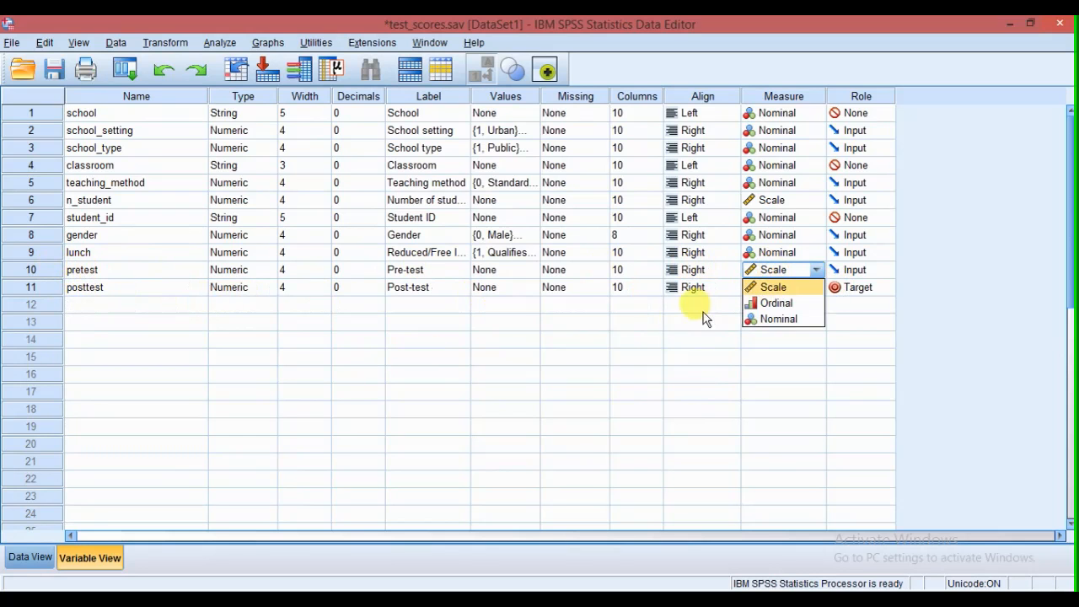
click(681, 325)
click(157, 289)
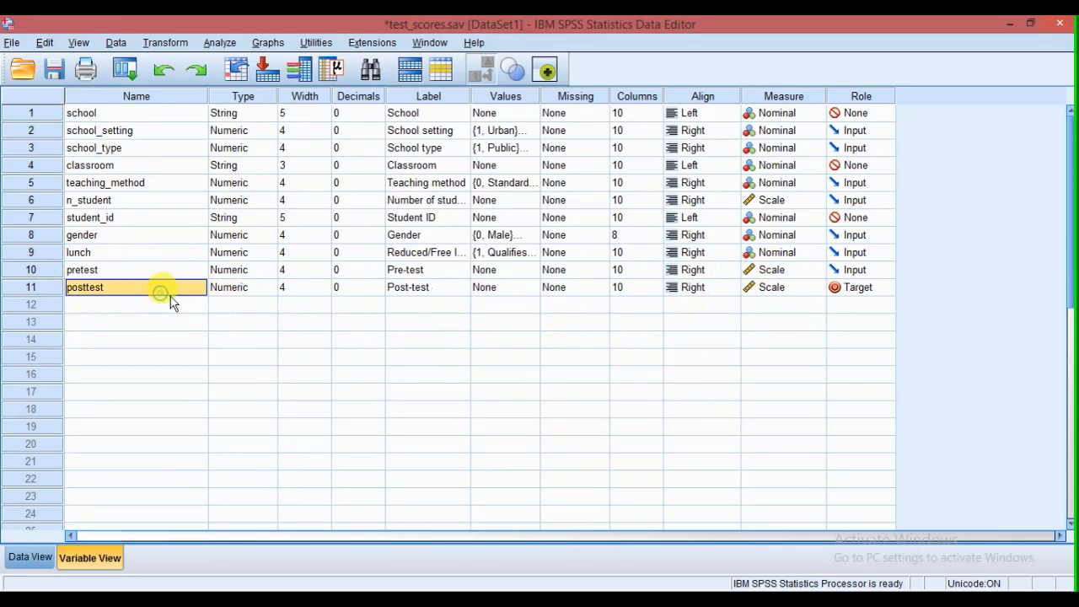
- Return to the data values and set up a Descriptives analysis with Pre-test and Post-test as its variables
click(30, 557)
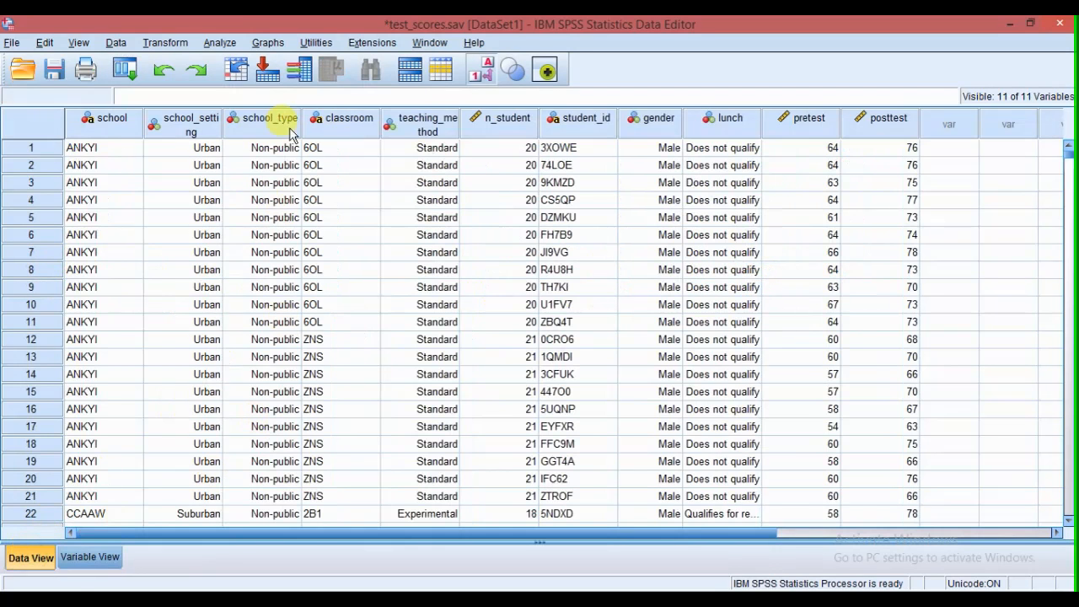
click(220, 43)
mouse_move(244, 81)
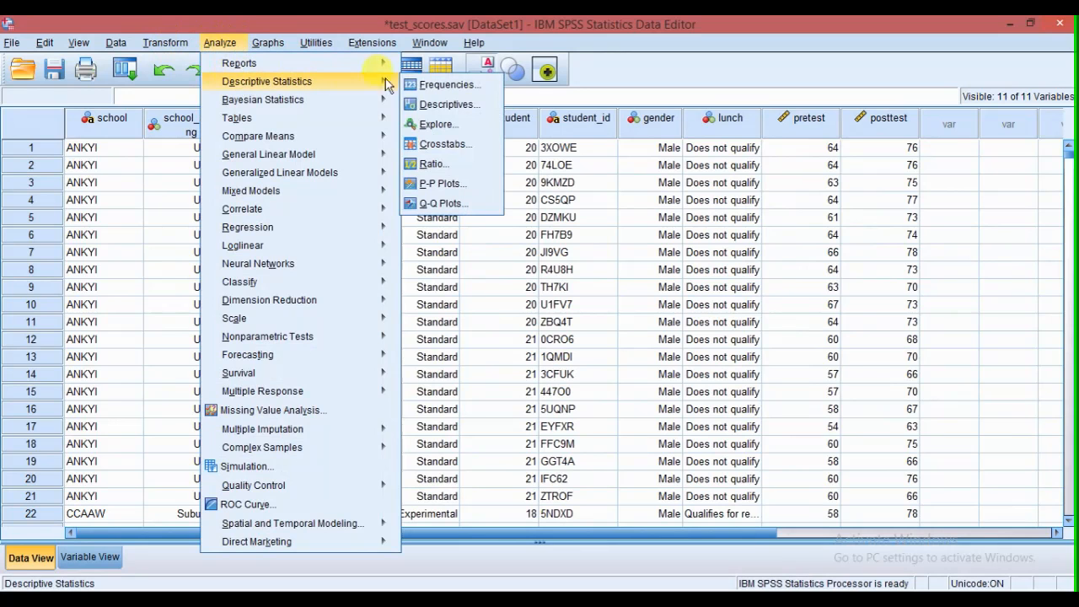
click(427, 105)
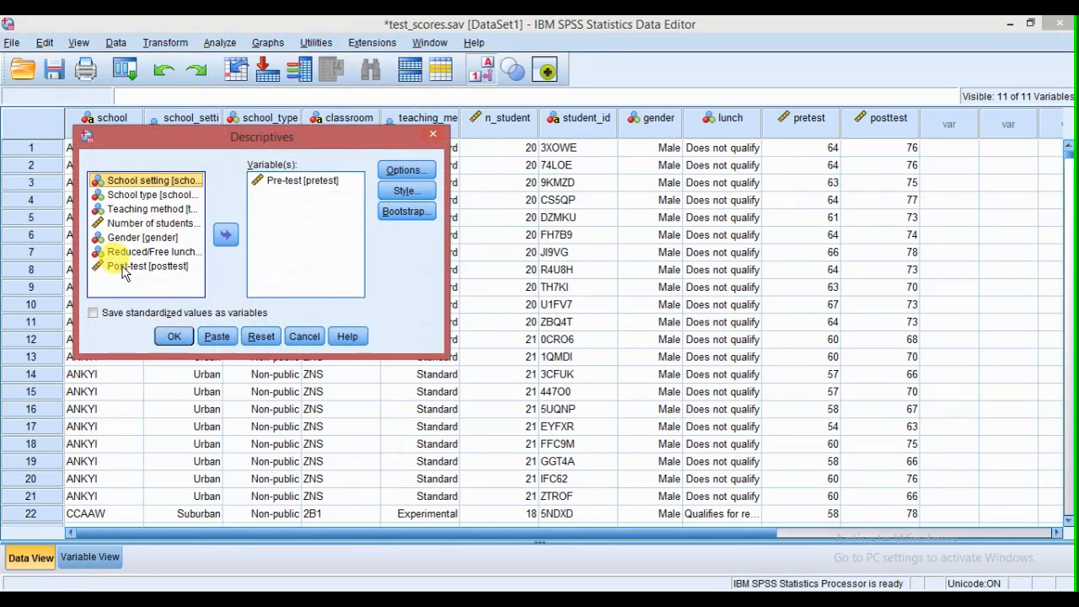
click(283, 181)
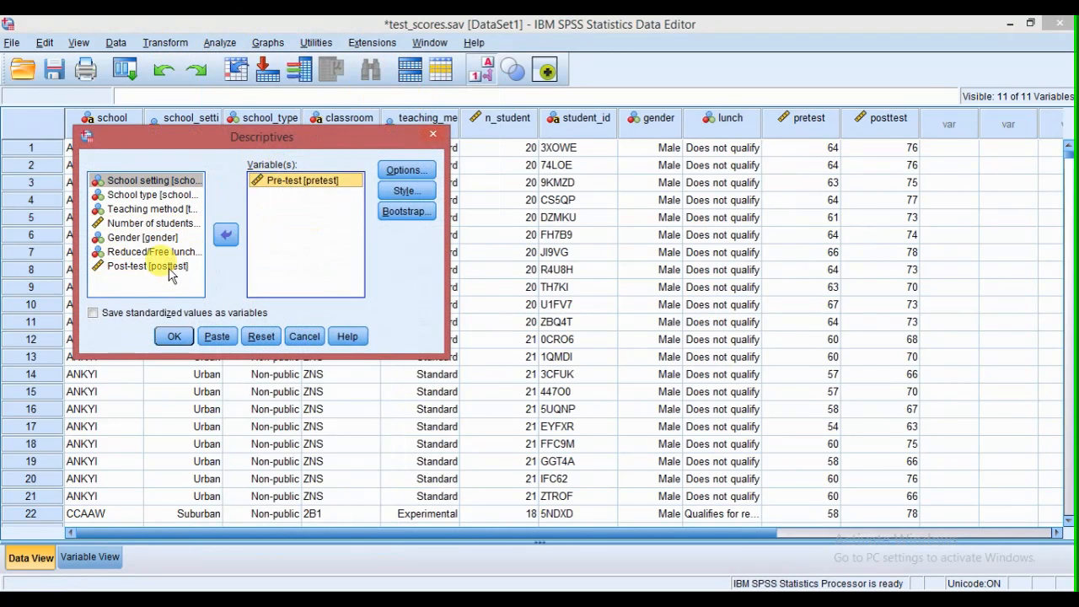
click(170, 267)
click(225, 237)
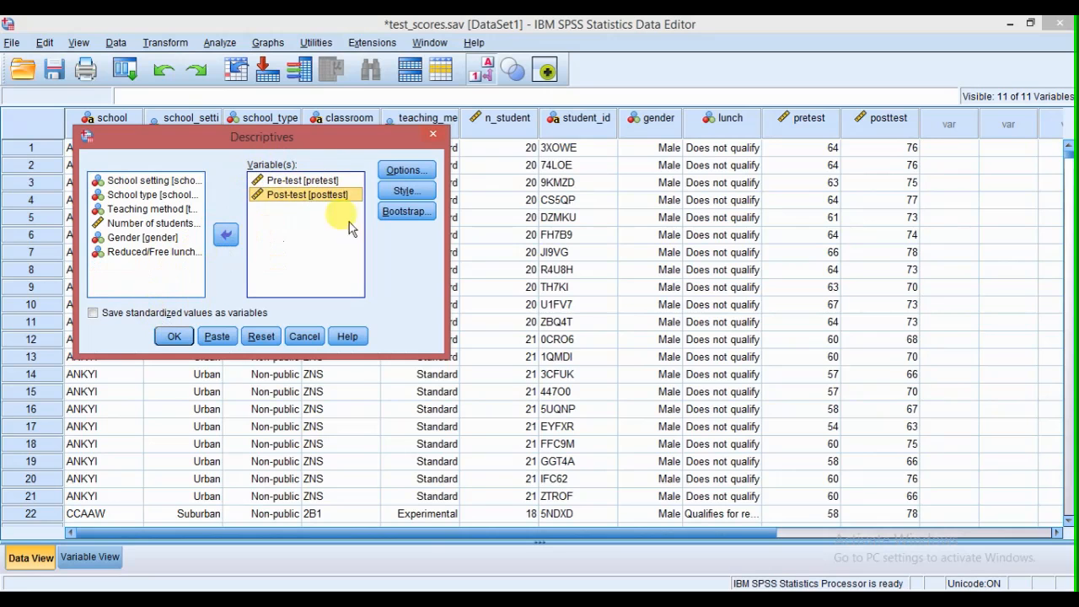
- Keep mean, standard deviation, minimum and maximum as the statistics, run the Descriptives analysis and select the resulting table
click(406, 171)
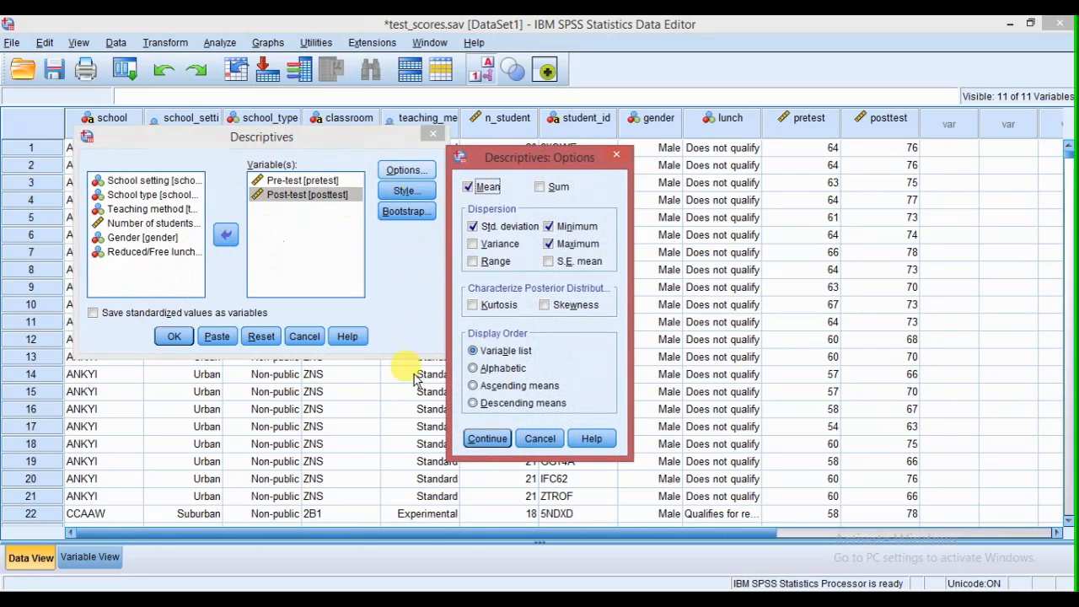
click(476, 439)
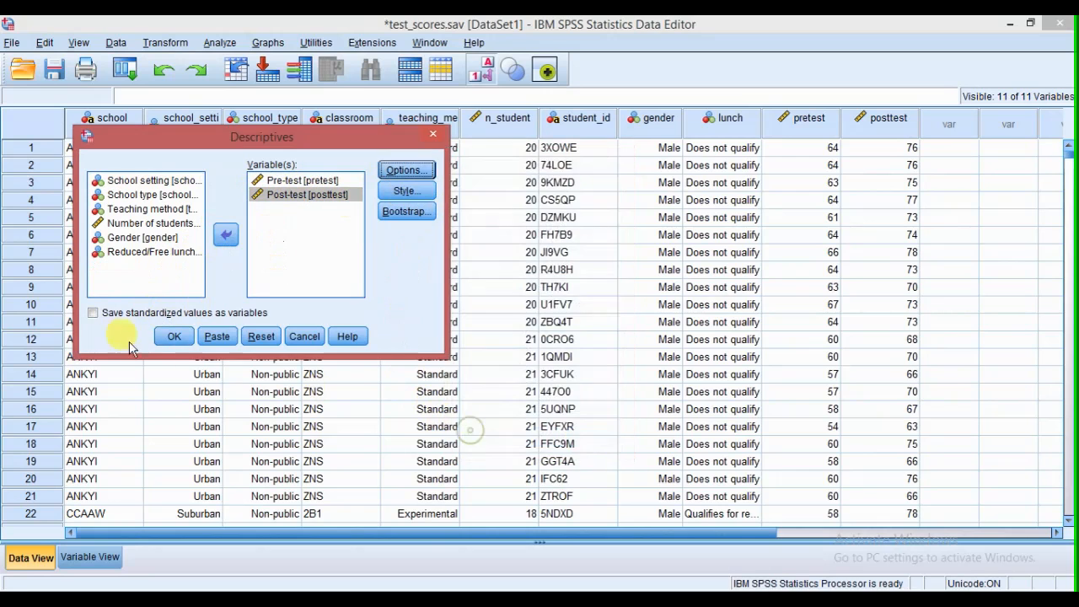
click(173, 337)
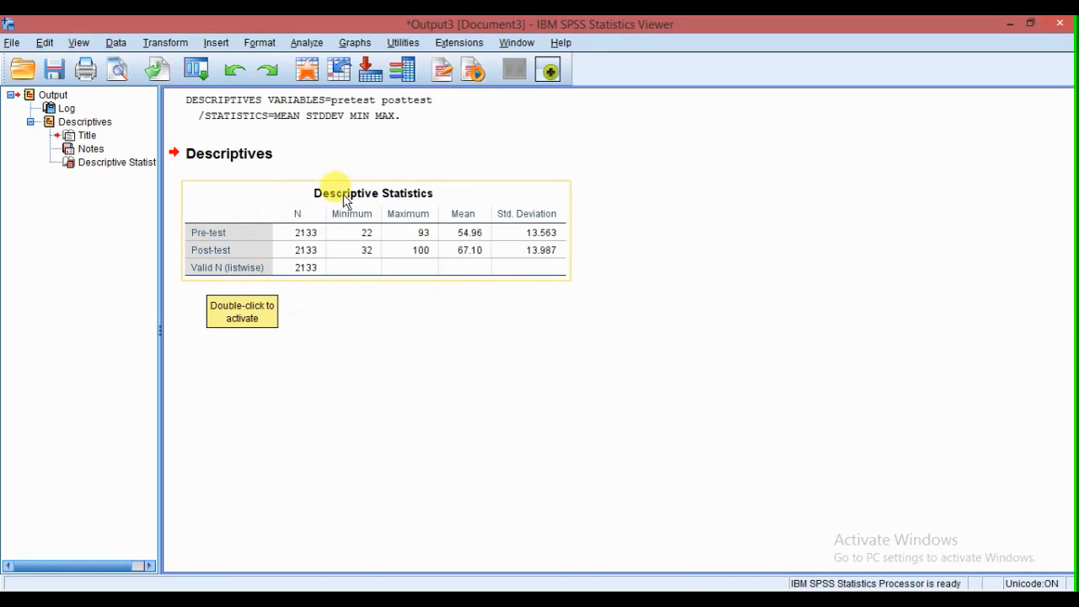
click(423, 243)
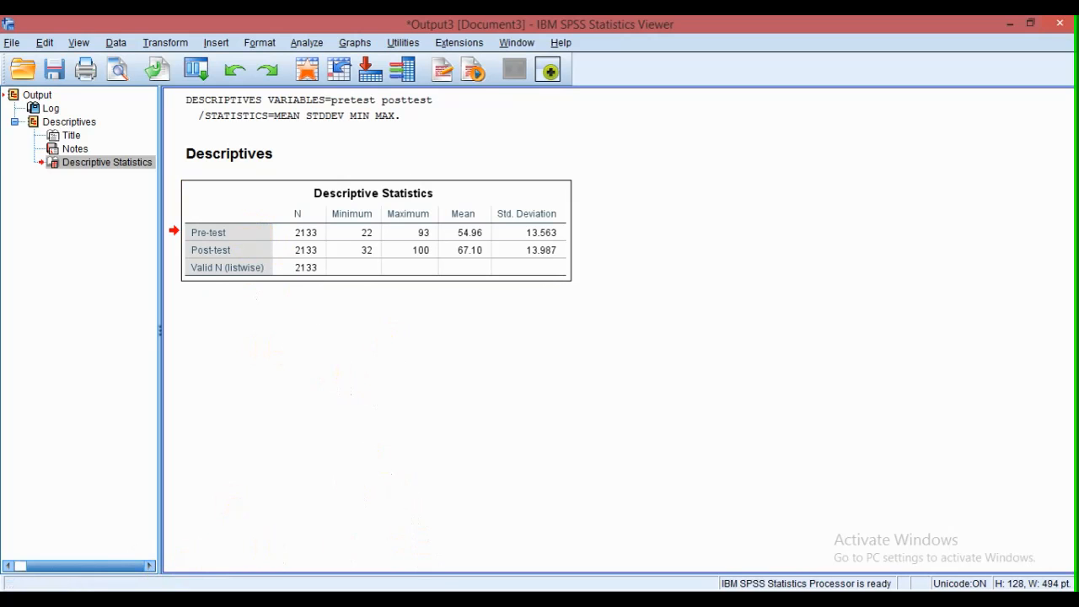
- Split the test_scores.sav data file by Gender, organizing output by groups and sorting the file by the grouping variable
mouse_move(407, 598)
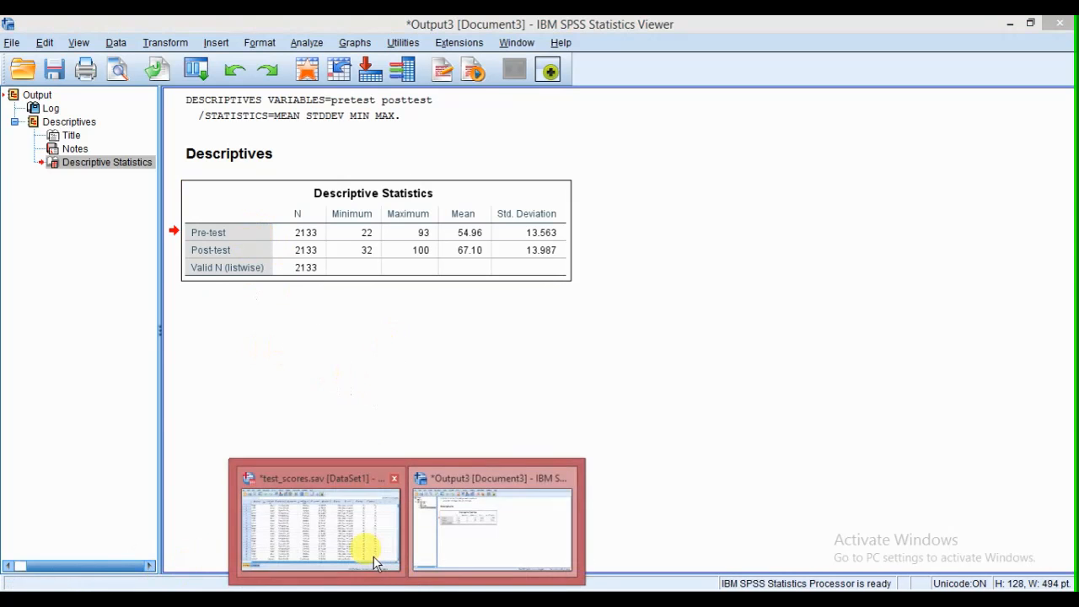
click(371, 552)
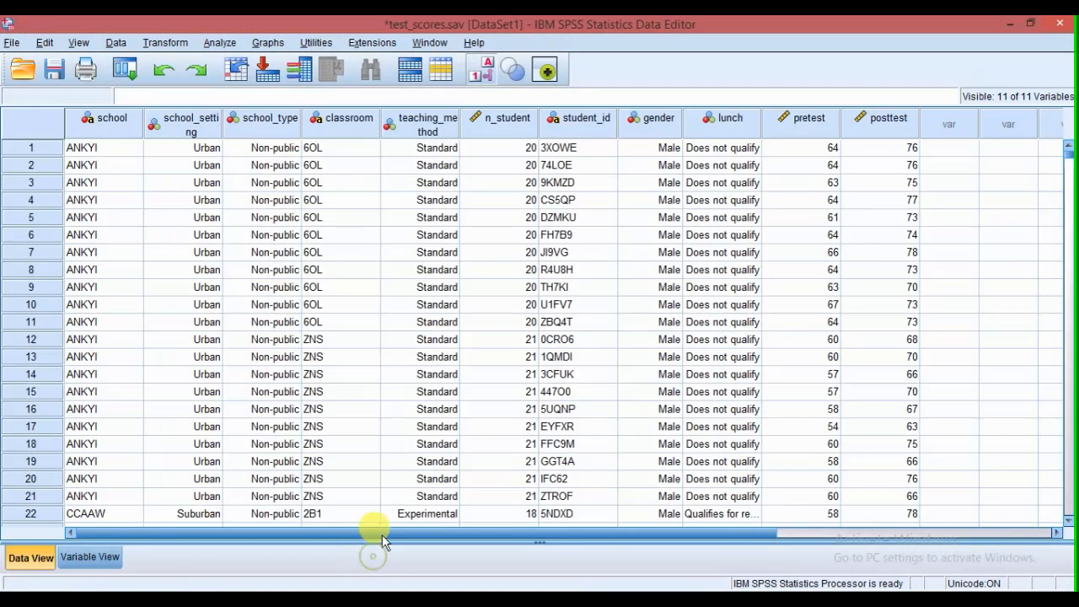
click(116, 43)
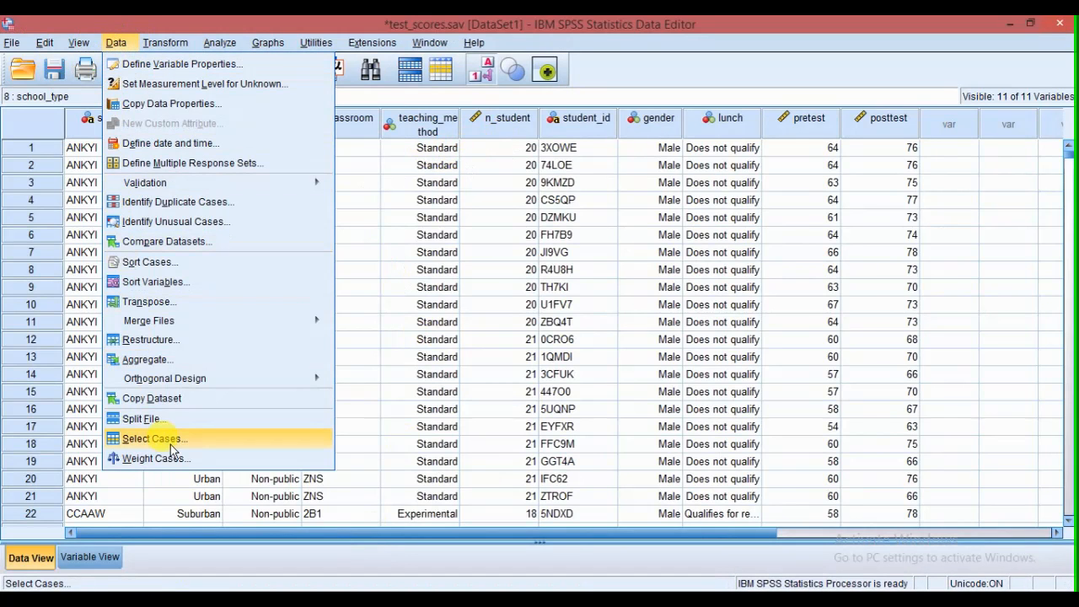
click(205, 418)
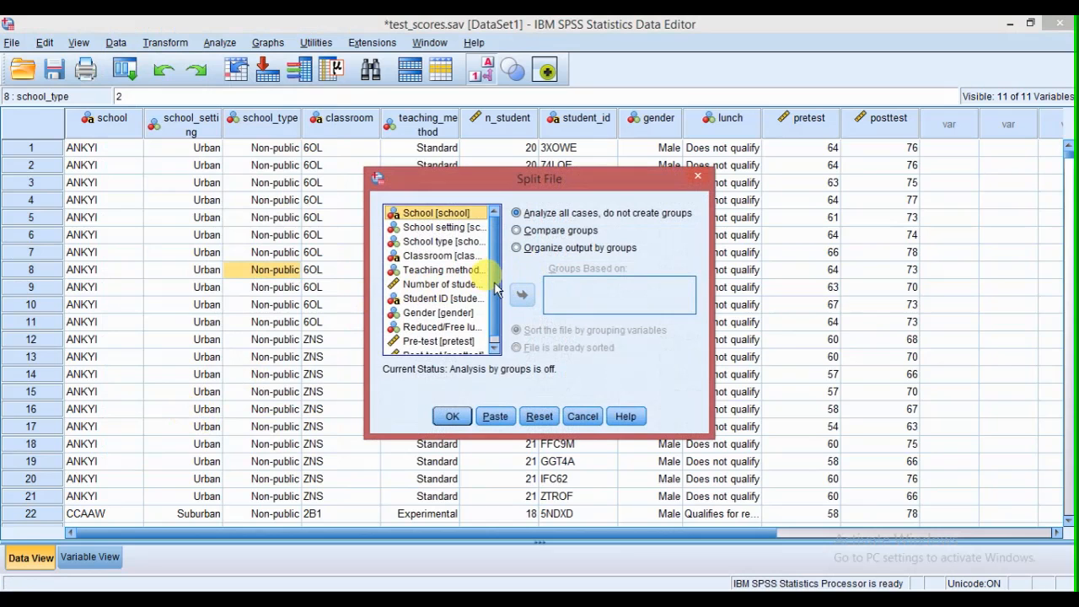
scroll(497, 289, down, 1)
scroll(497, 289, up, 1)
scroll(497, 289, down, 1)
scroll(497, 289, up, 1)
scroll(498, 289, down, 1)
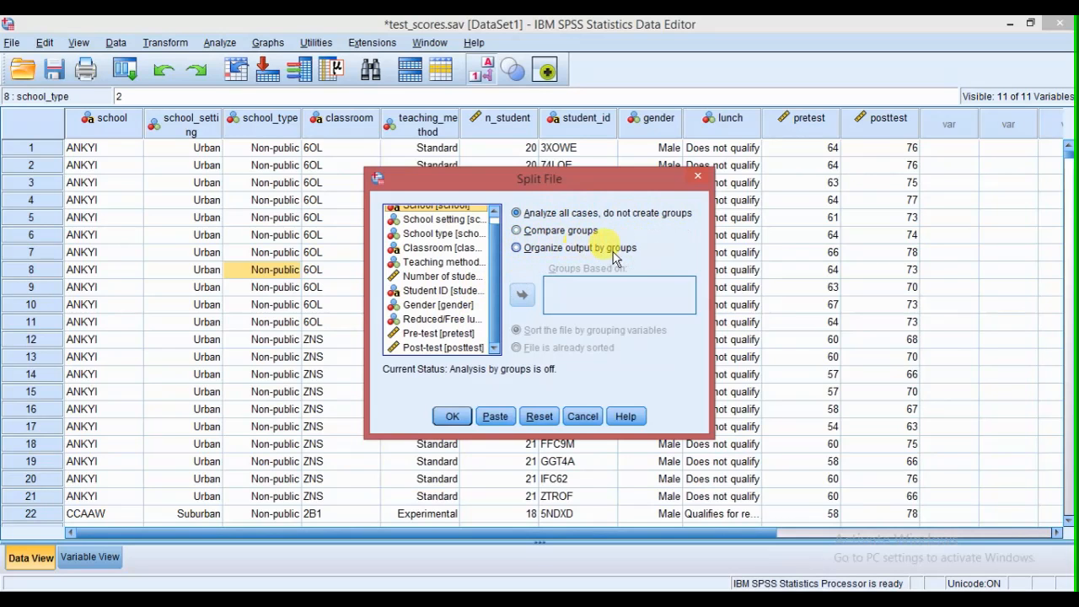
click(517, 248)
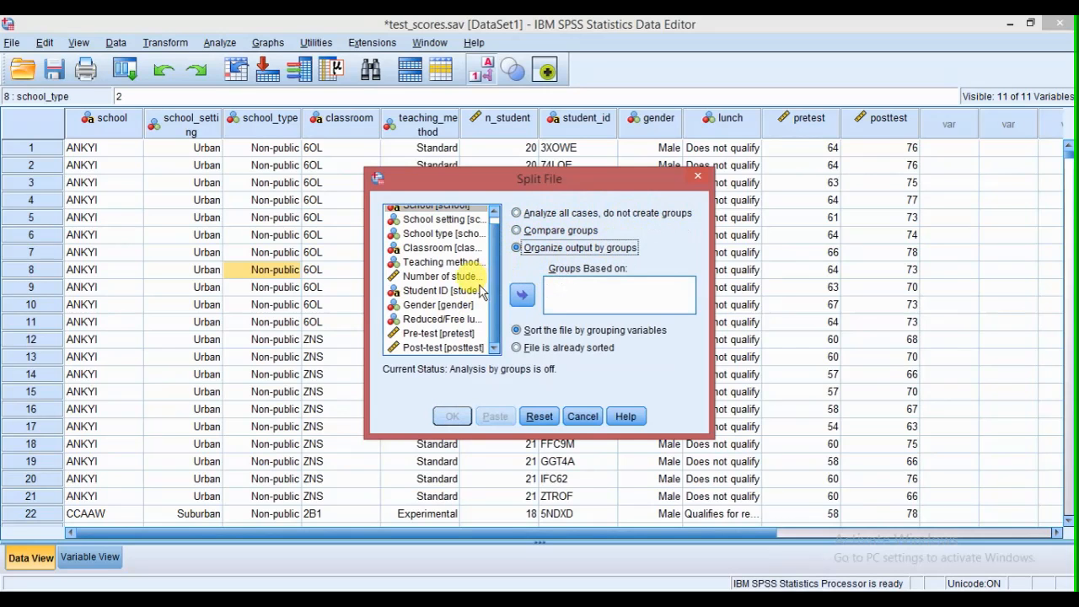
click(433, 304)
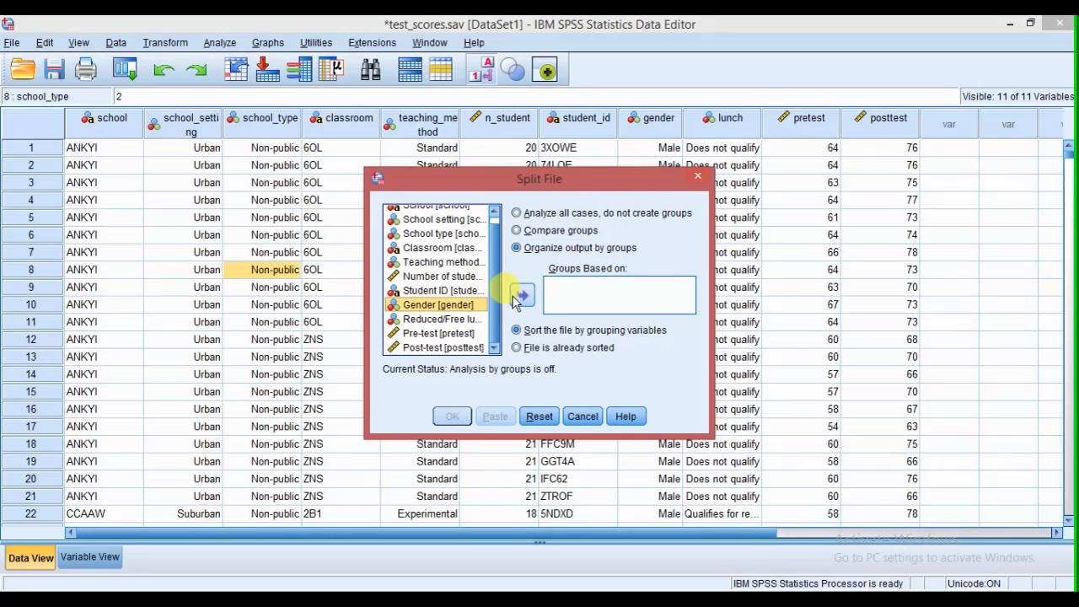
click(521, 295)
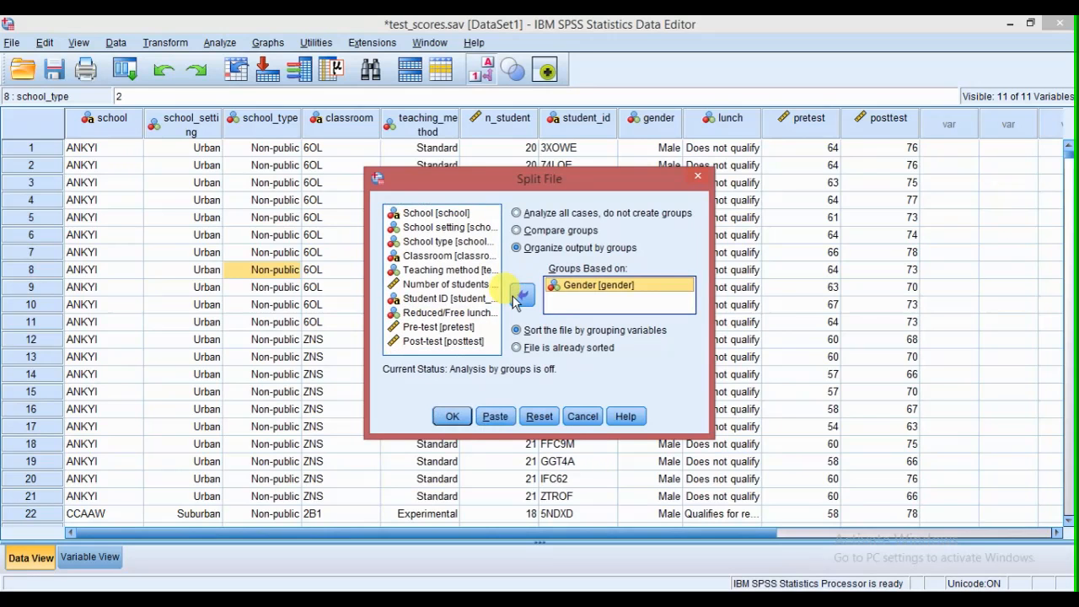
click(450, 416)
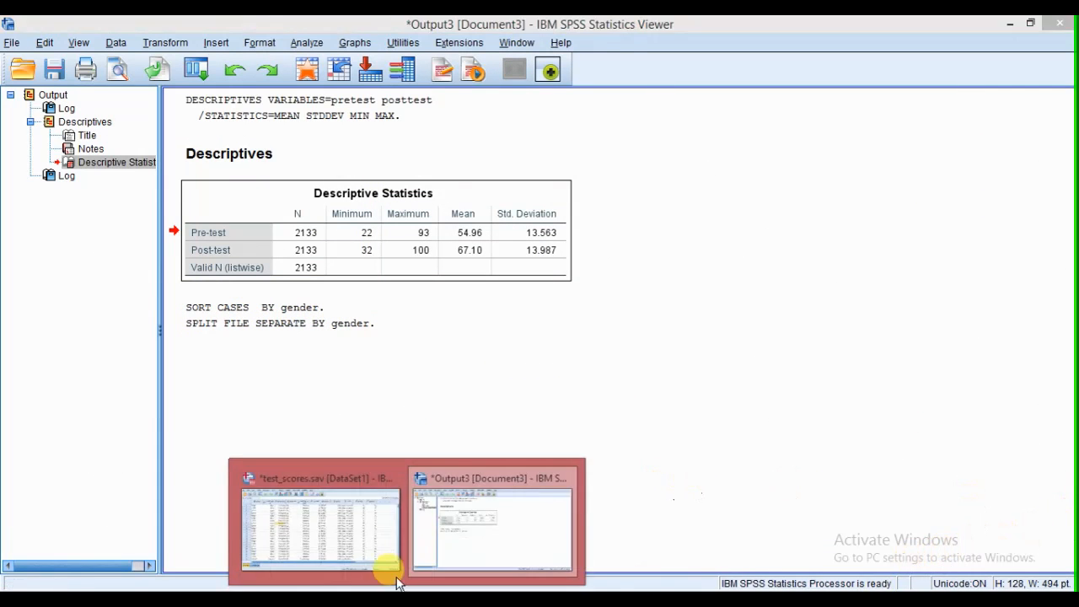
- Return to the test_scores.sav data and review its current Split File settings without changing them
click(376, 546)
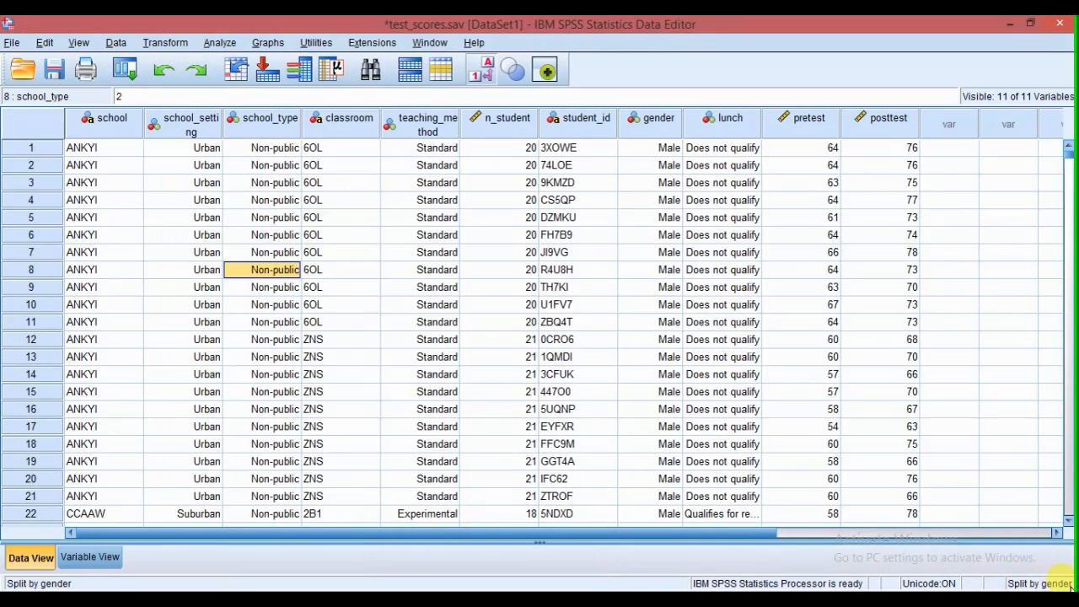
click(849, 447)
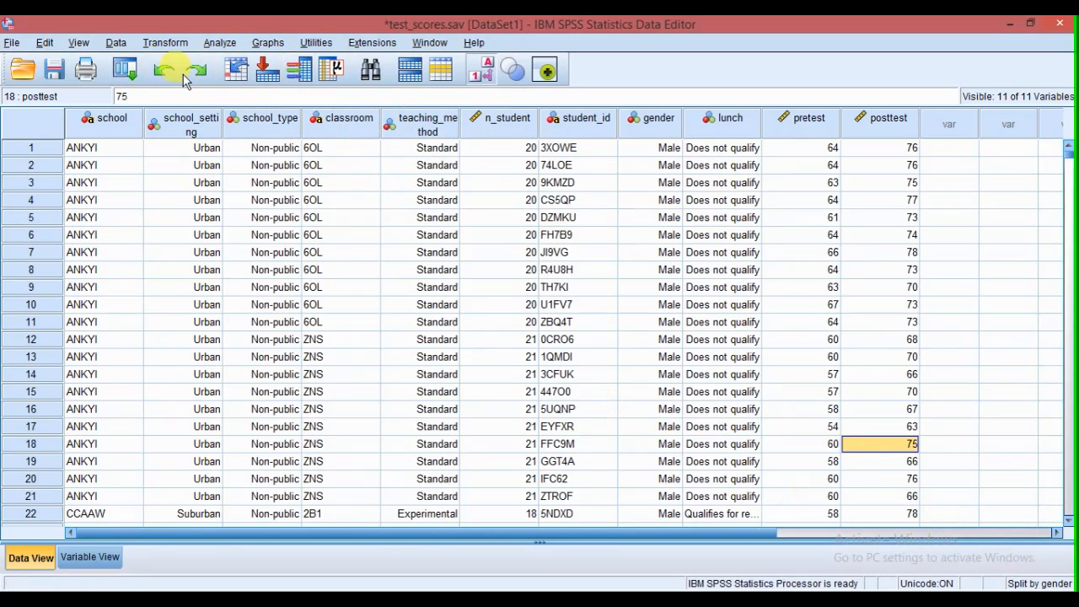
click(131, 75)
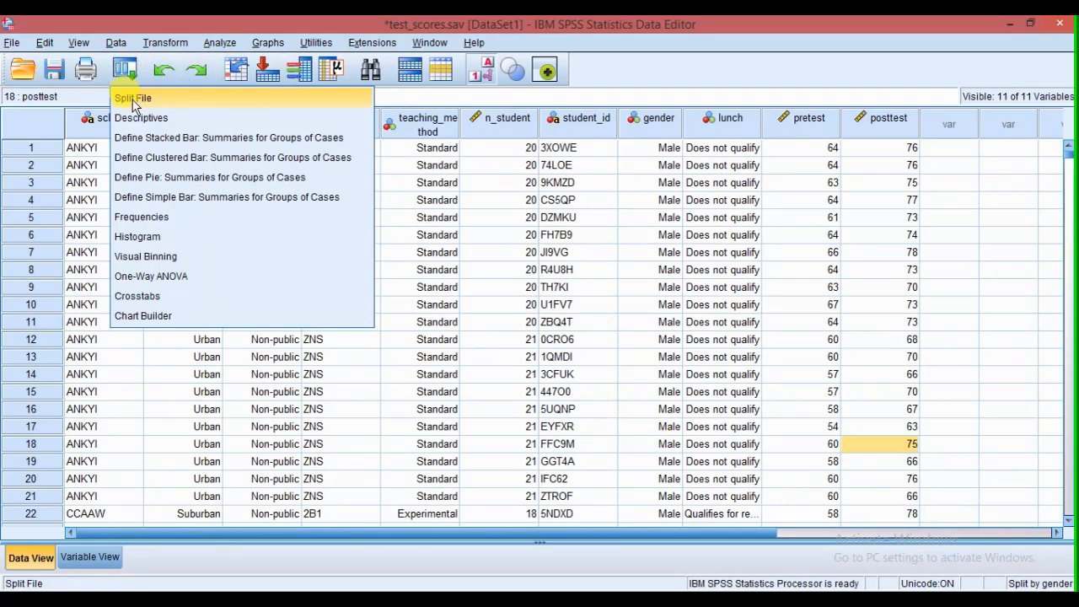
click(133, 100)
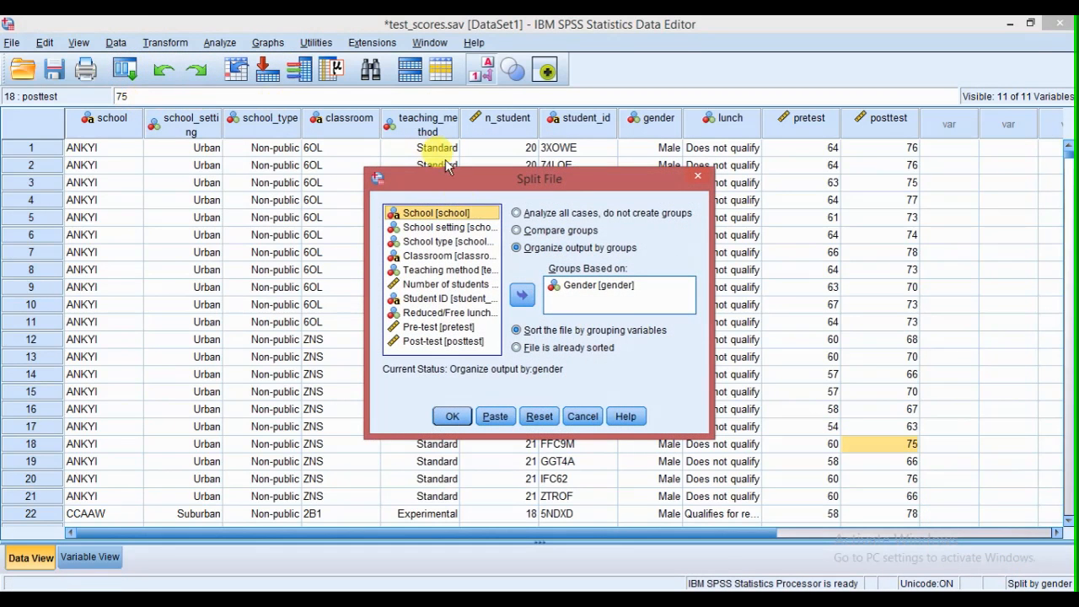
click(582, 415)
- Run Descriptives on Pre-test and Post-test with the gender split active, and compare the Male and Female tables with the earlier unsplit table
click(129, 73)
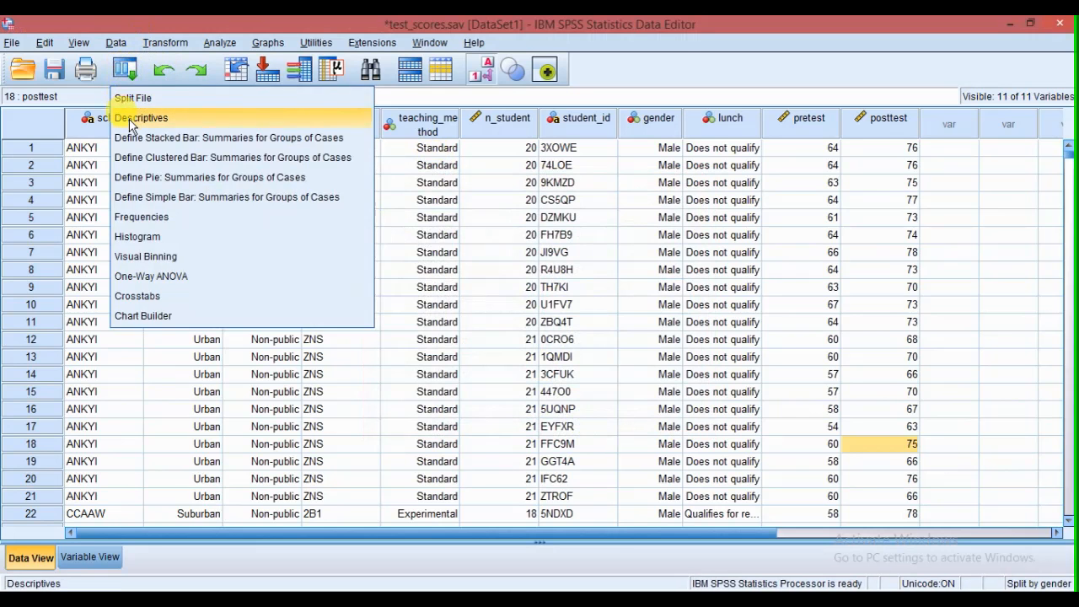
click(130, 120)
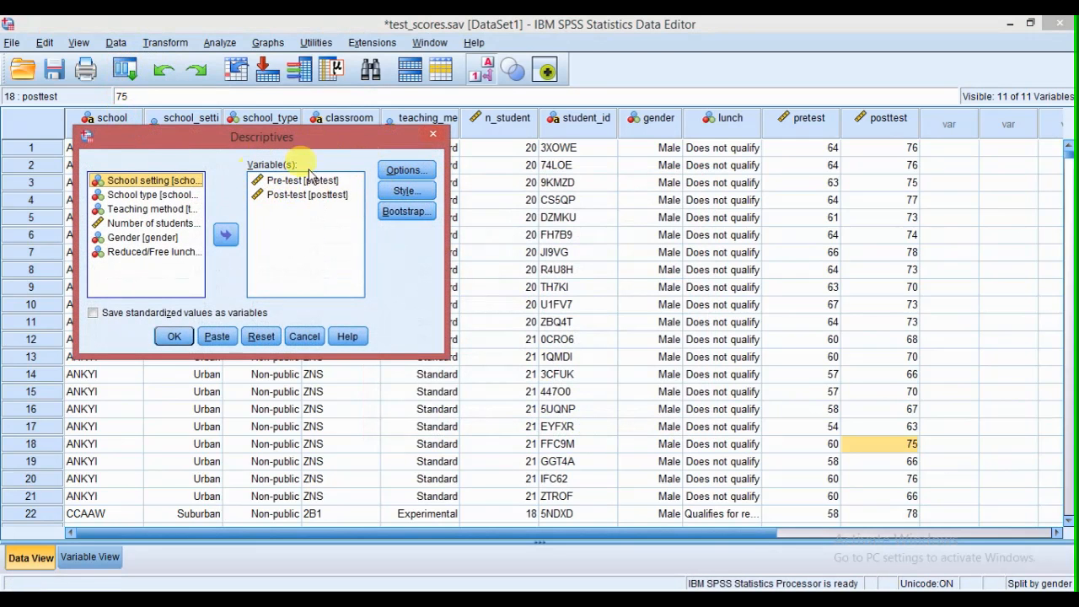
click(174, 336)
click(270, 332)
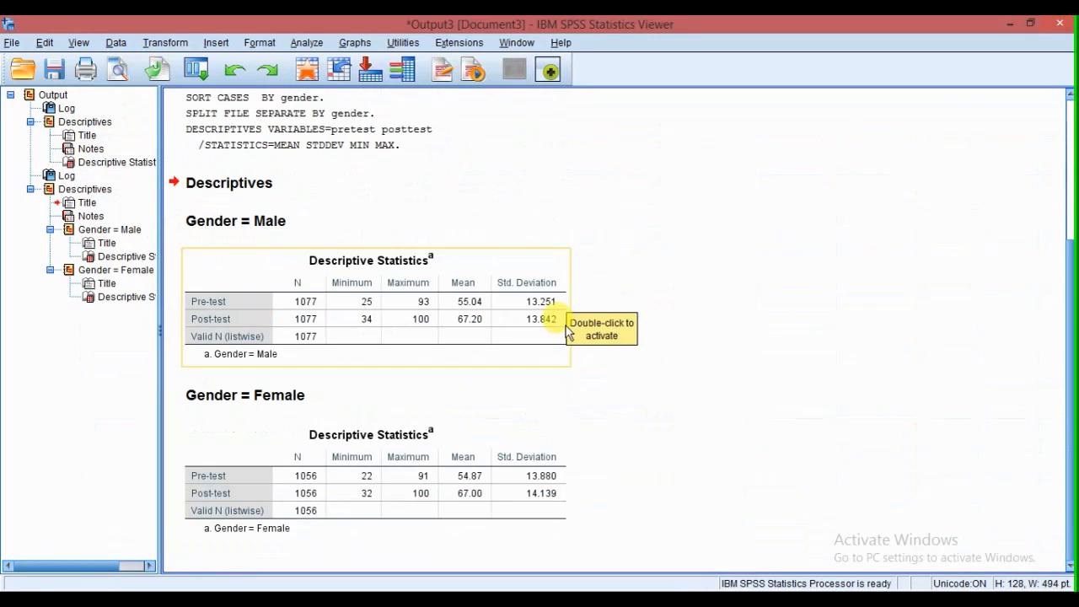
click(195, 221)
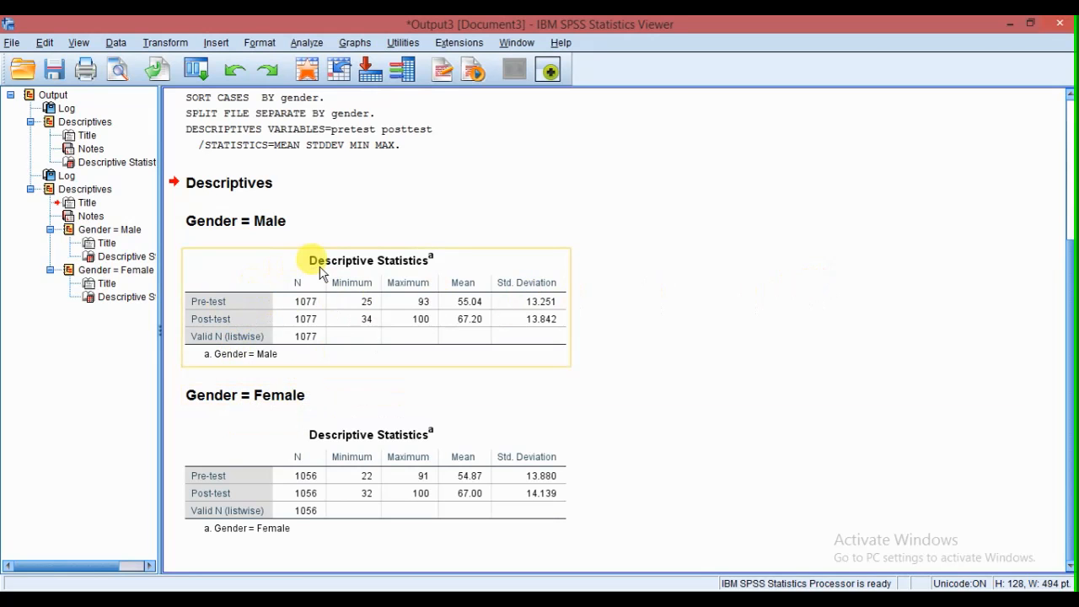
scroll(328, 265, up, 2)
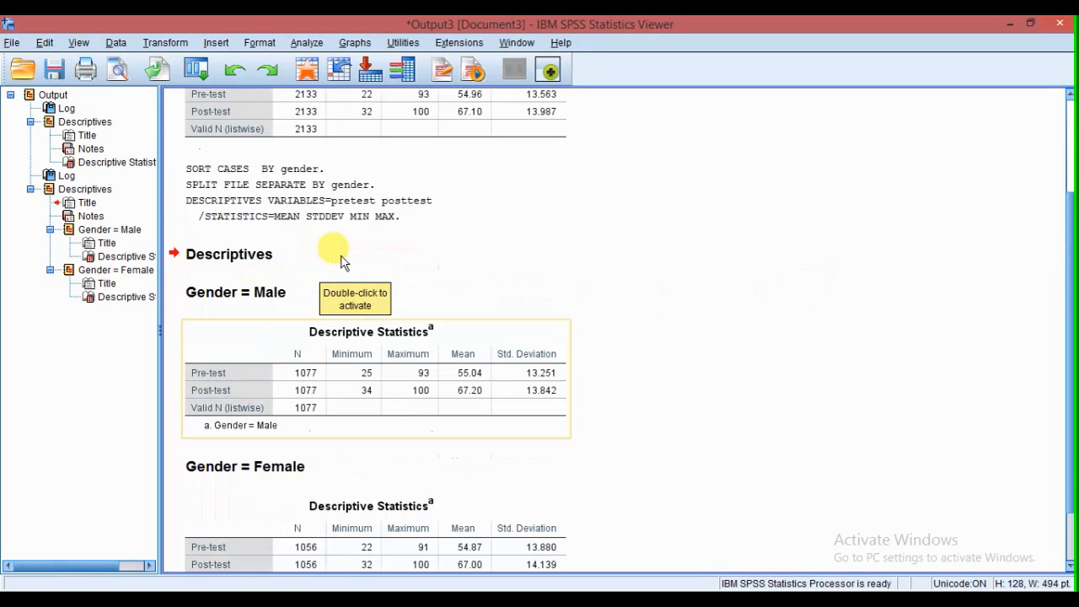
scroll(341, 261, up, 2)
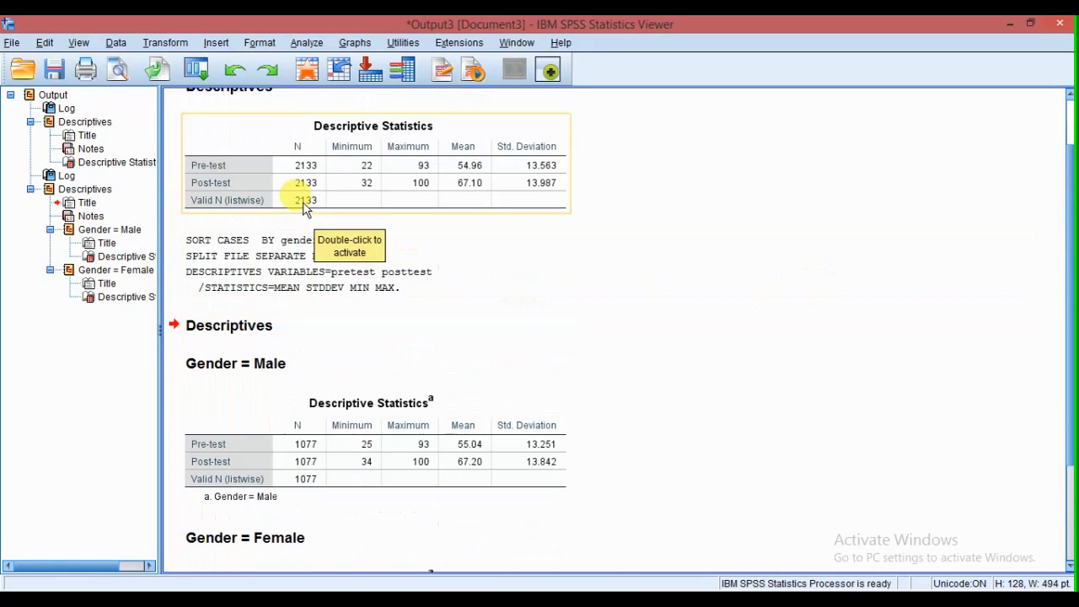
scroll(305, 209, down, 4)
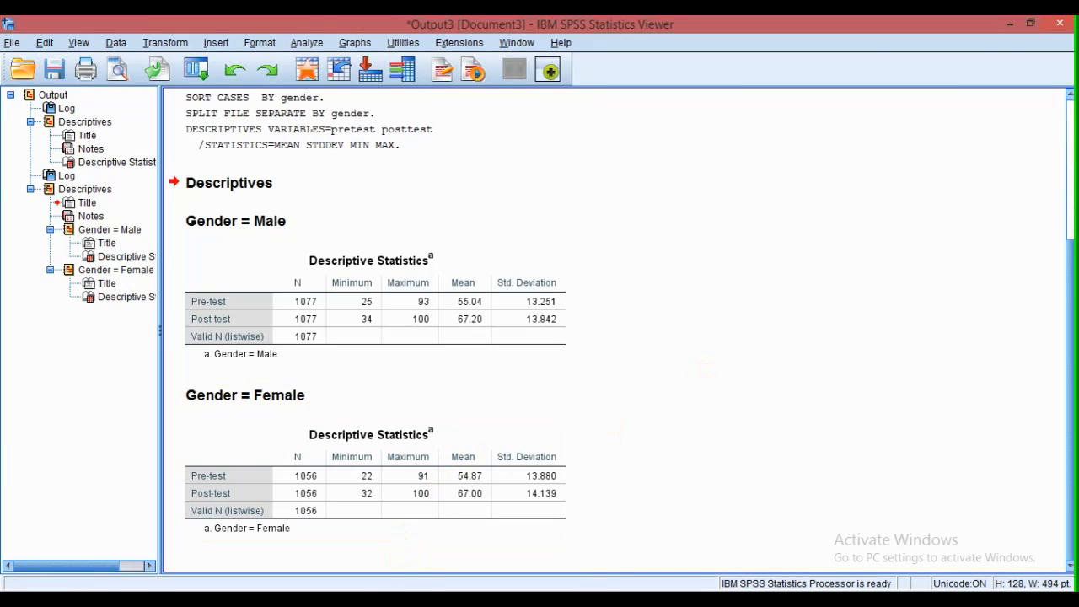
- Return to the data file and check the value labels defined for the teaching_method variable
mouse_move(406, 599)
click(357, 550)
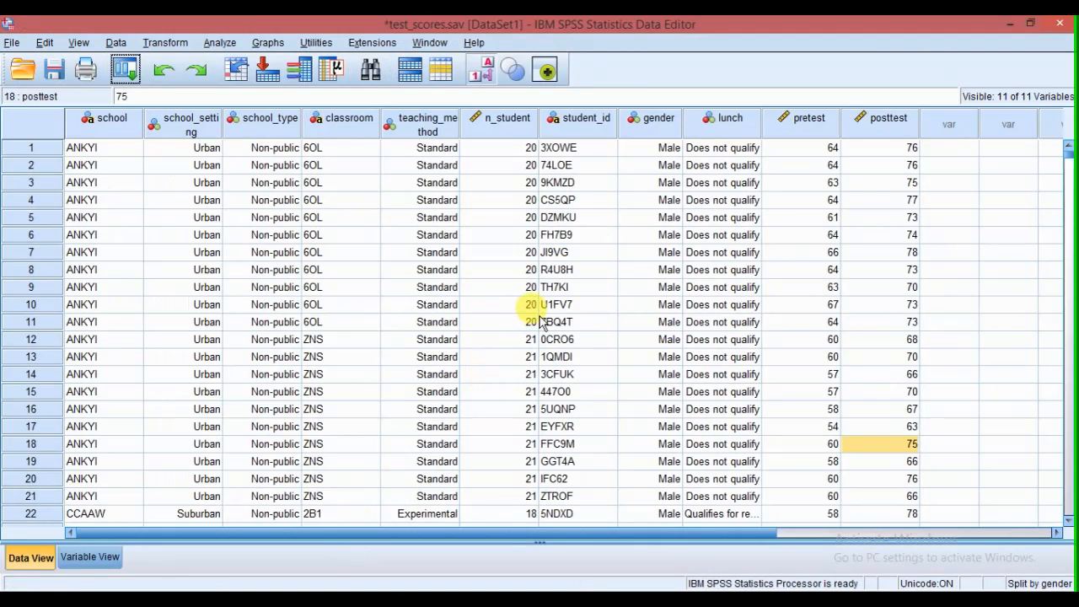
scroll(533, 314, down, 4)
scroll(530, 306, up, 4)
click(444, 219)
double_click(417, 124)
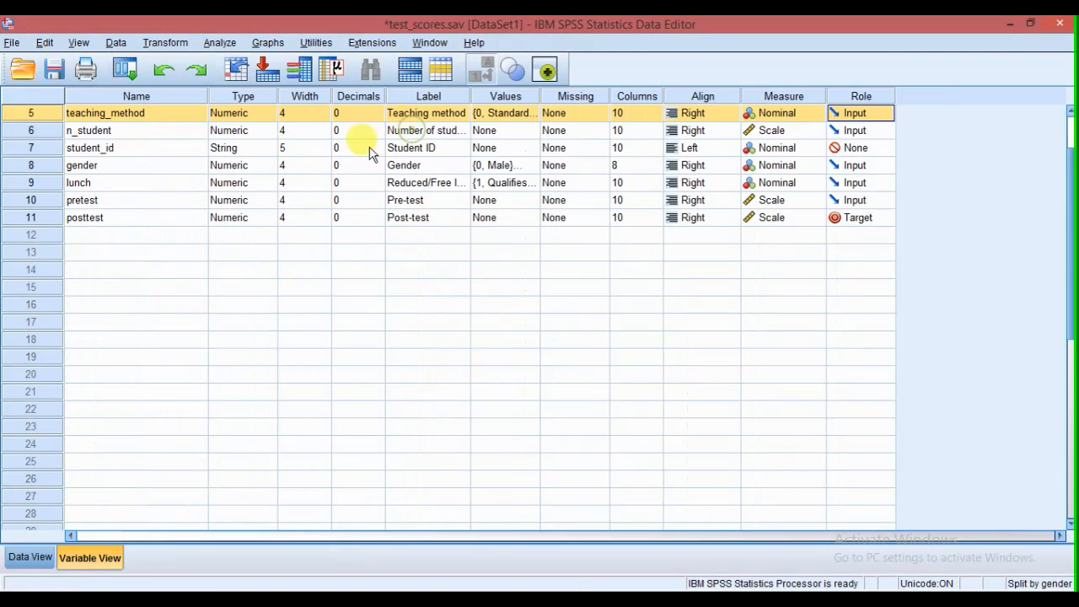
click(509, 112)
click(530, 112)
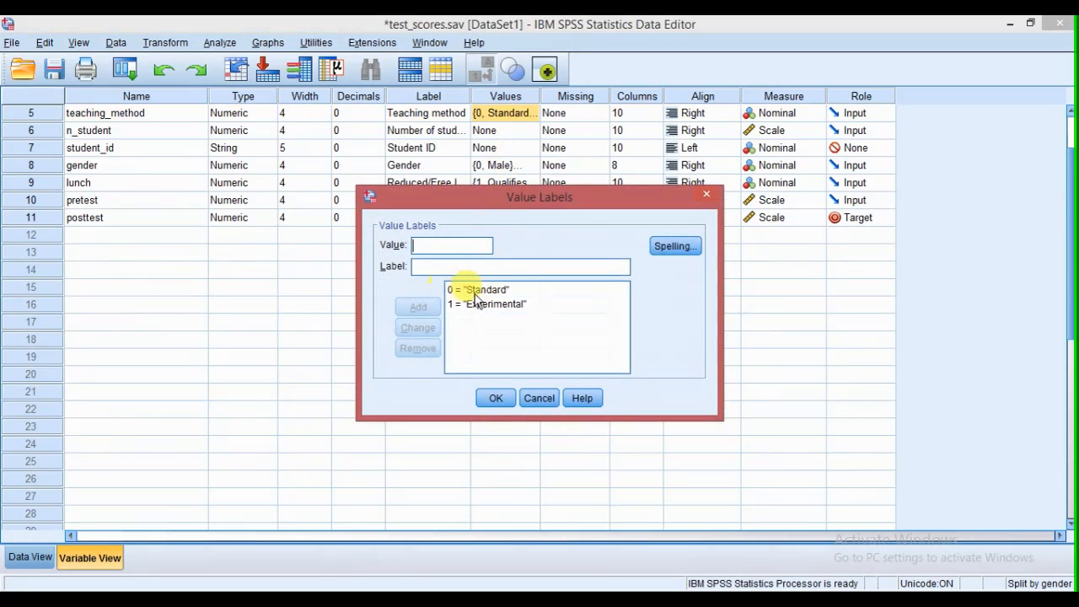
click(494, 397)
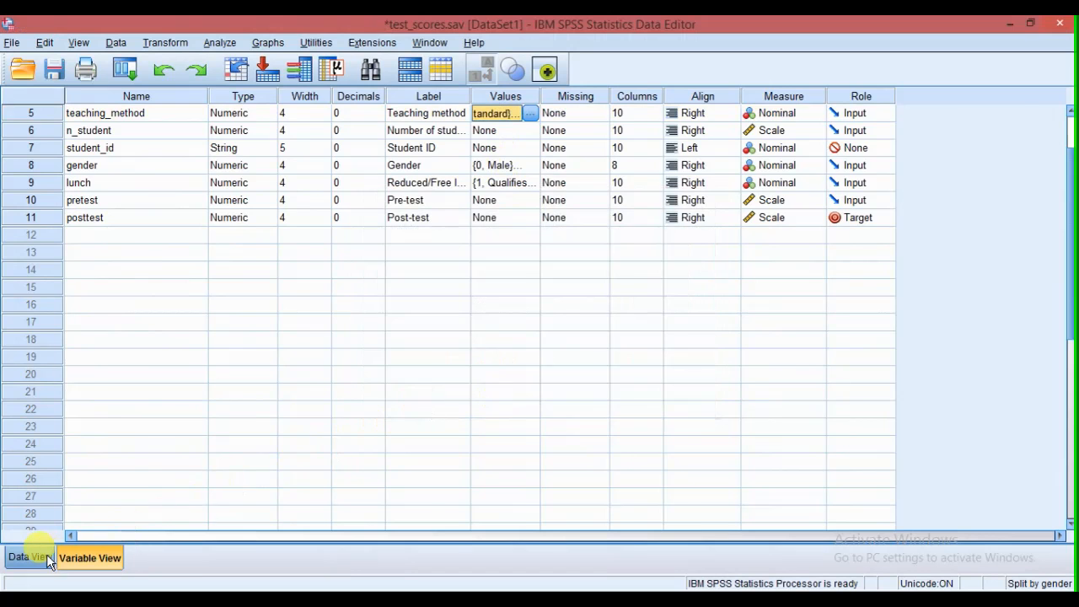
- Split the data file by Teaching method instead of Gender, keeping output organized by groups and the file sorted by the grouping variable
click(38, 556)
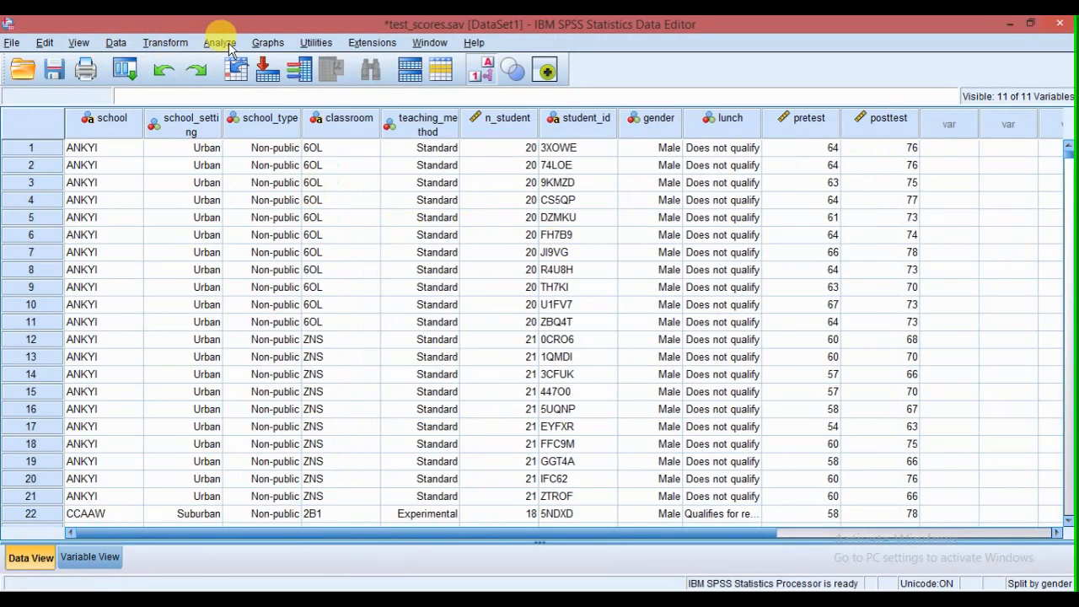
click(113, 44)
click(114, 44)
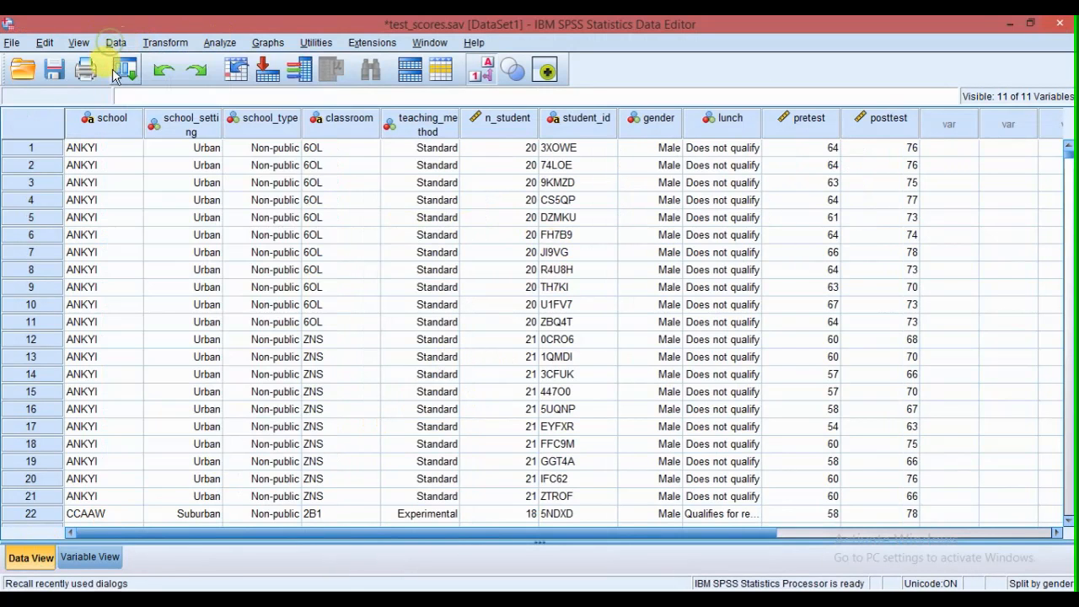
click(125, 69)
click(120, 124)
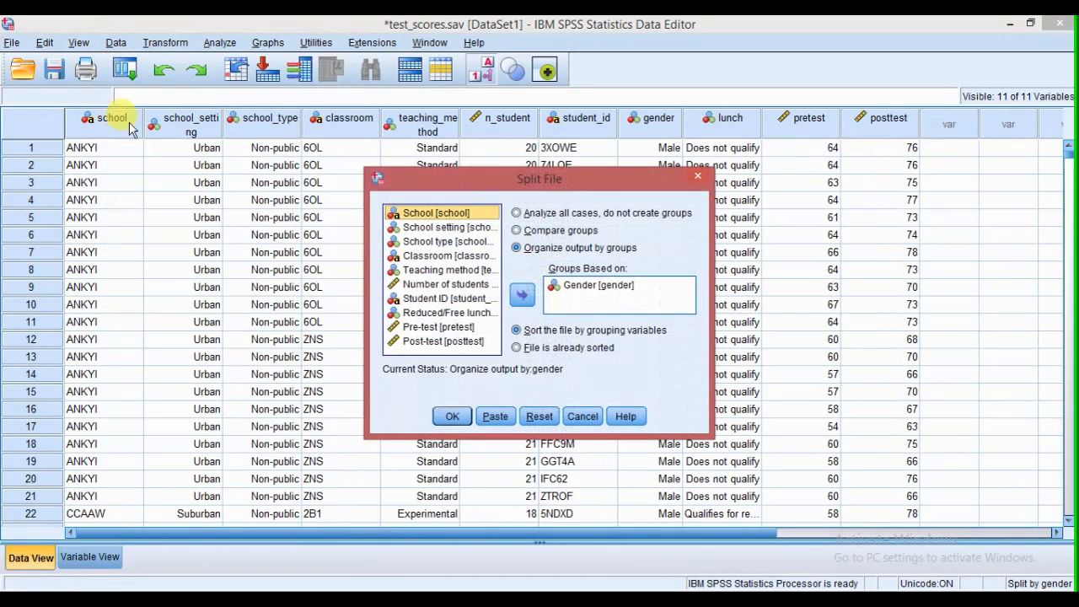
click(555, 287)
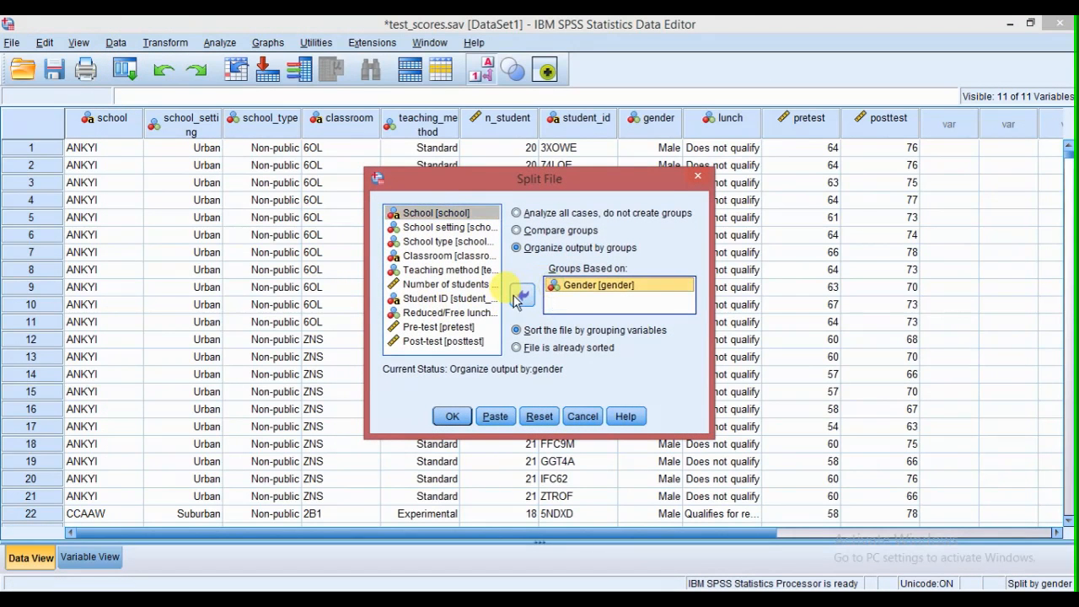
click(521, 294)
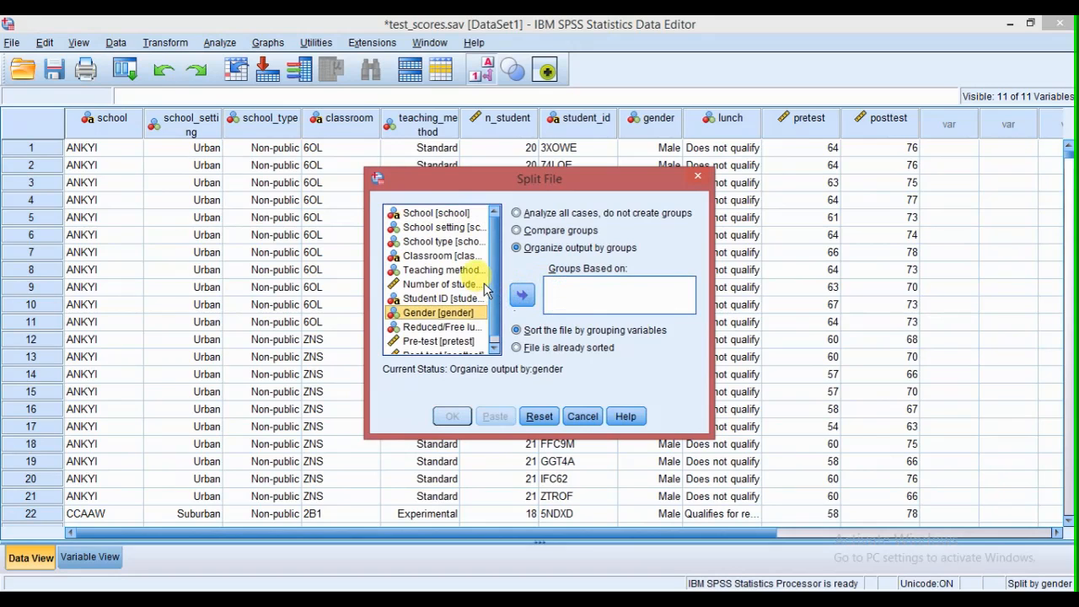
click(467, 270)
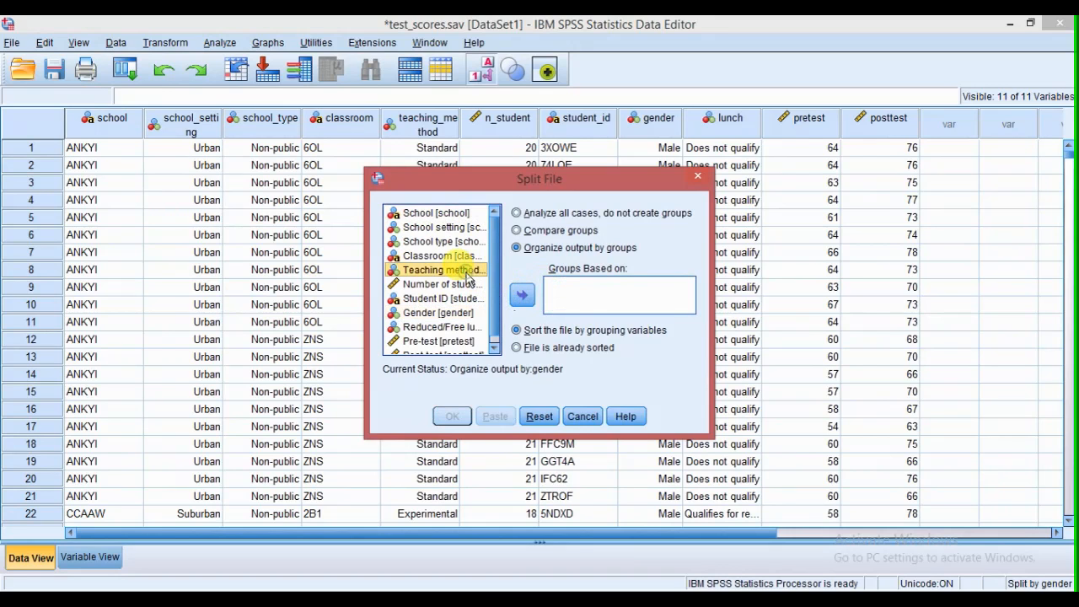
click(520, 294)
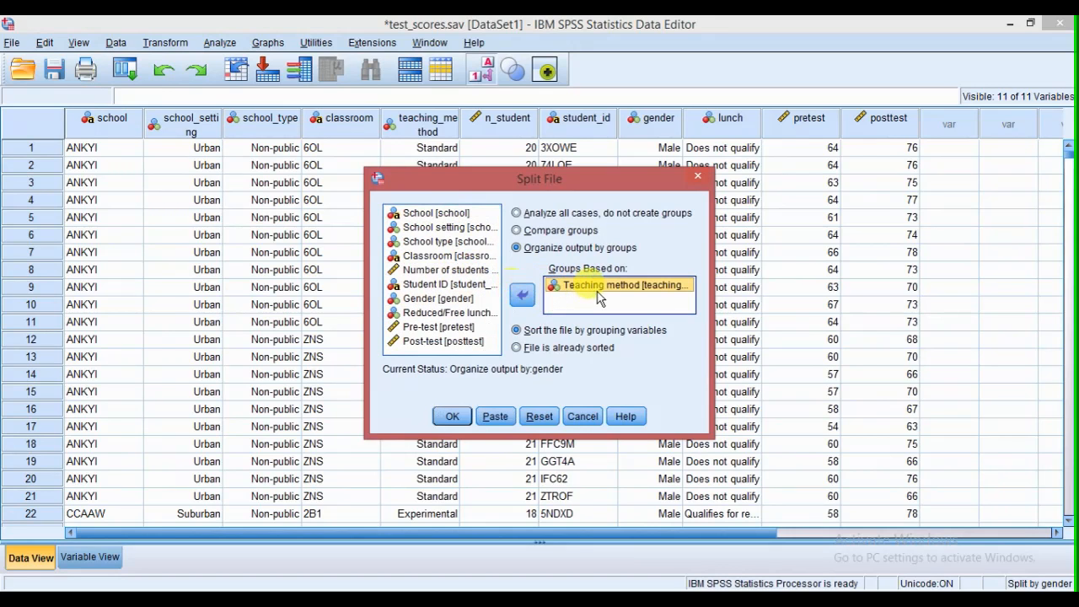
click(453, 419)
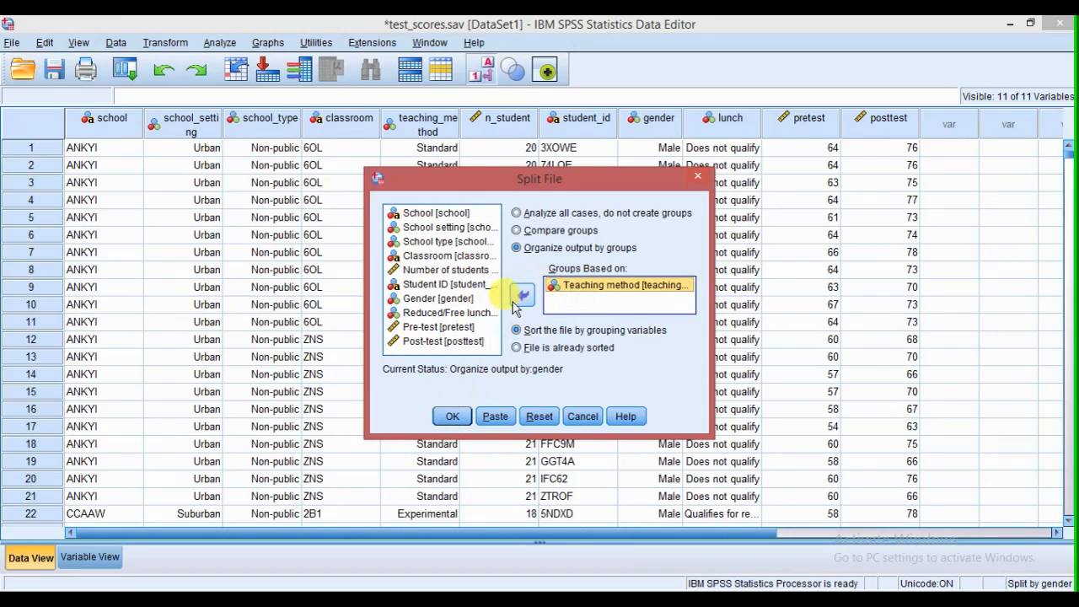
click(451, 415)
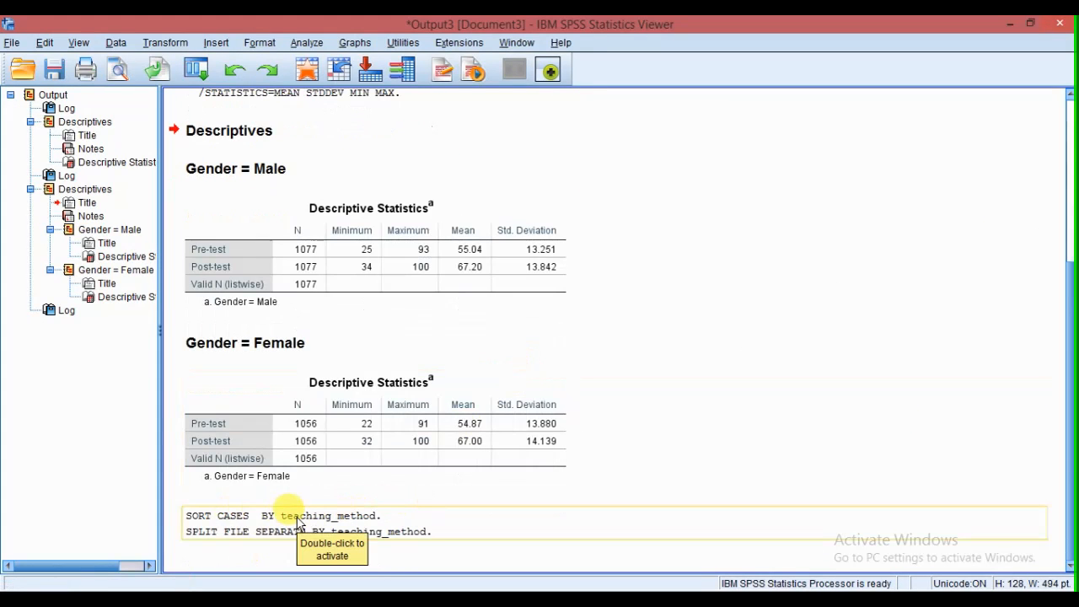
- Rerun Descriptives on Pre-test and Post-test with the teaching method split active, and compare the Standard and Experimental tables
click(305, 429)
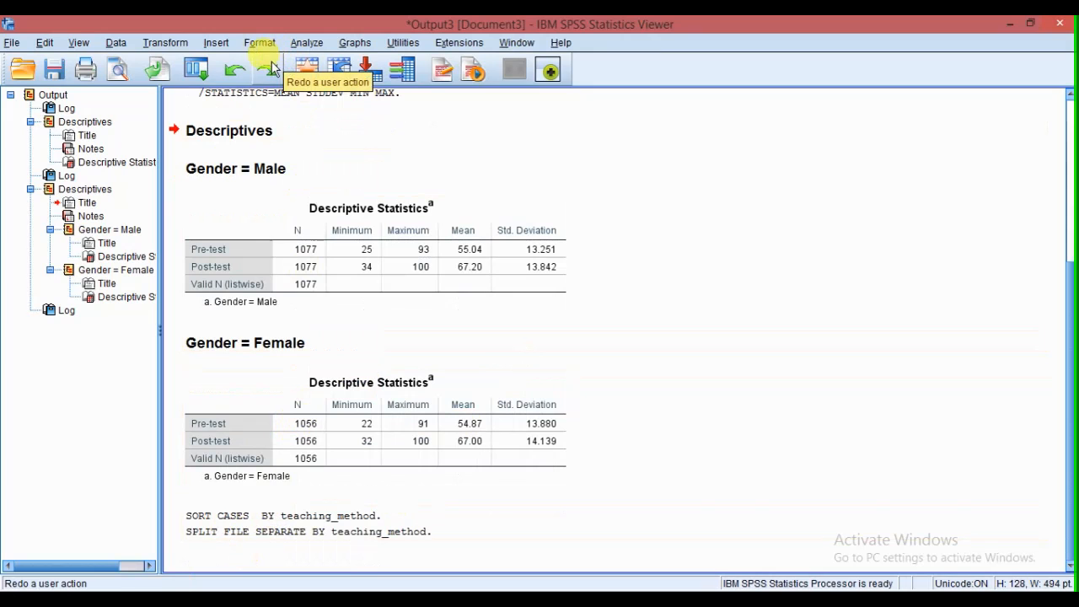
click(200, 67)
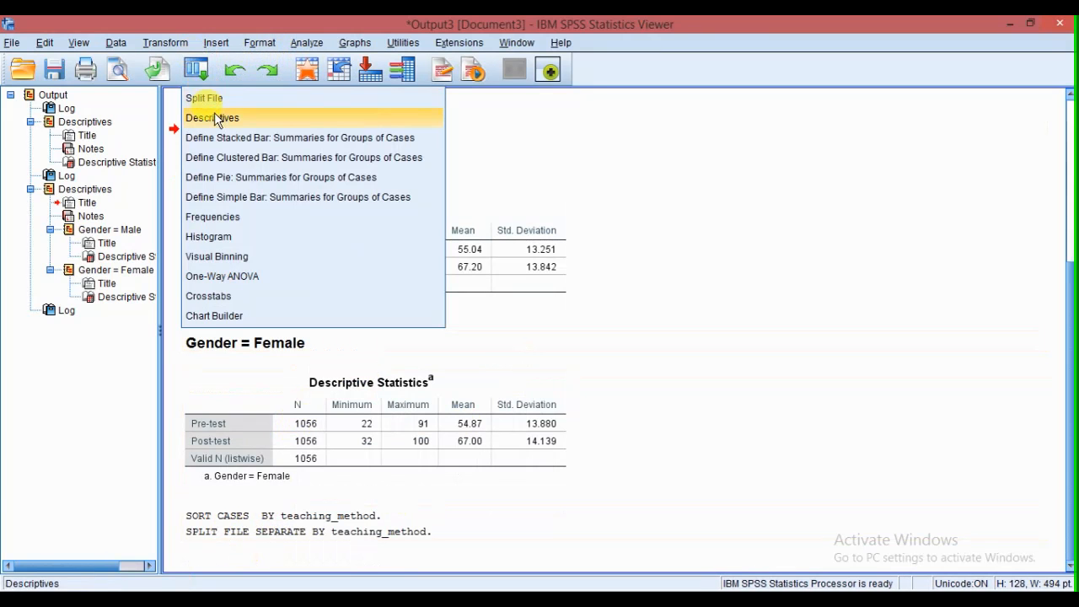
click(217, 116)
click(174, 337)
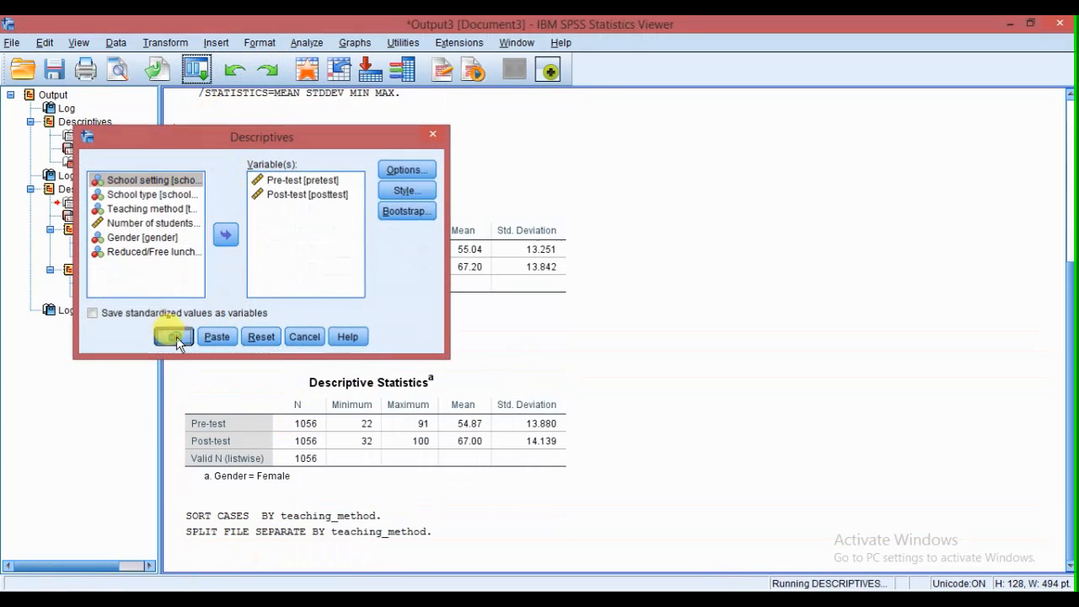
scroll(539, 316, down, 1)
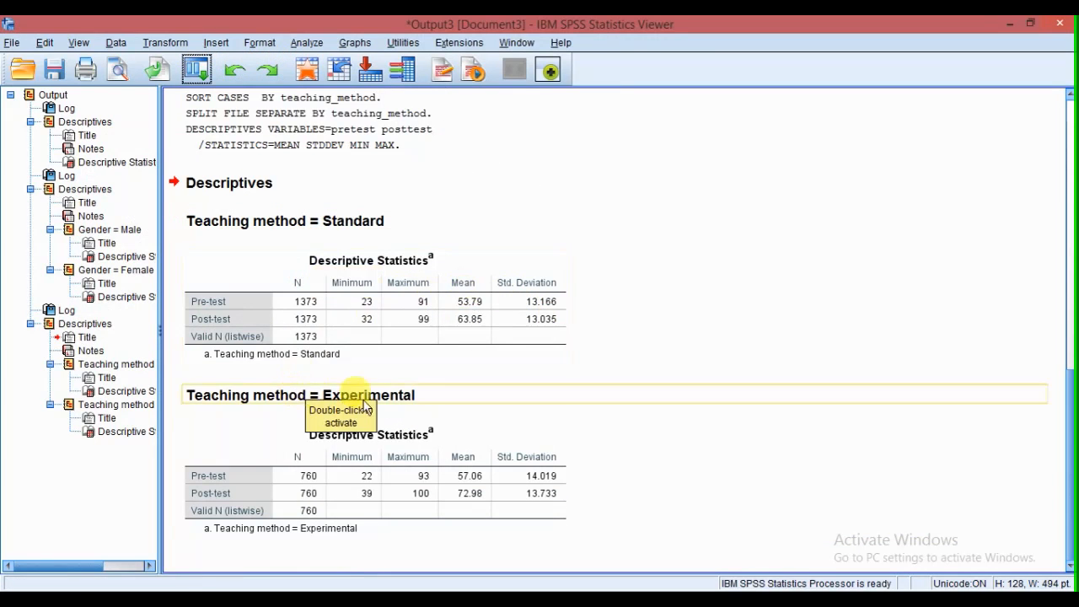
click(419, 476)
click(430, 329)
click(421, 463)
click(419, 335)
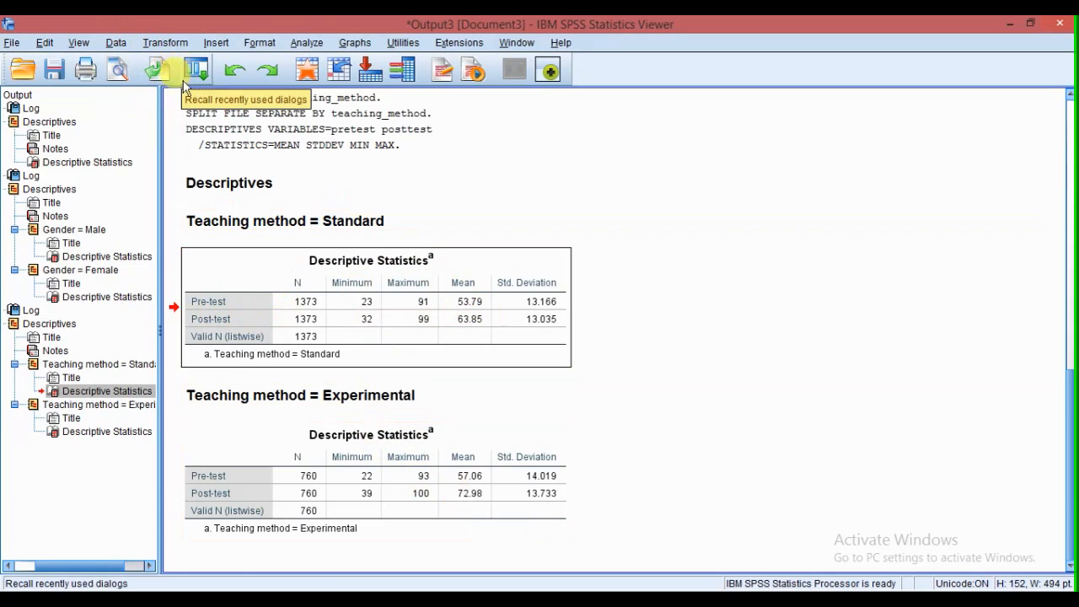
- Return to the data values and examine the categories in the school_setting column
click(346, 548)
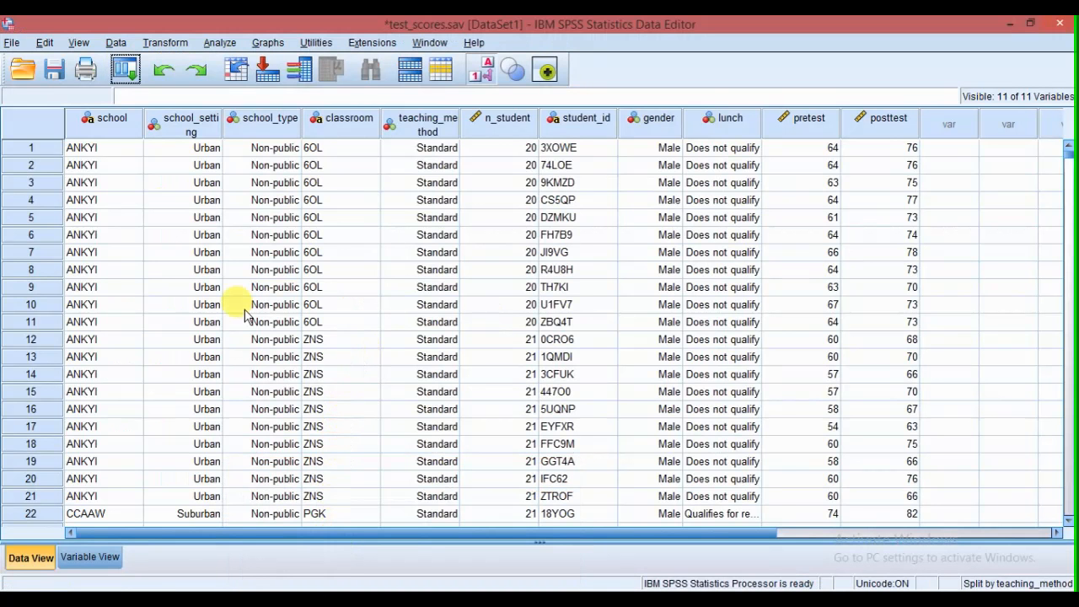
click(177, 234)
scroll(177, 237, down, 4)
scroll(177, 238, down, 8)
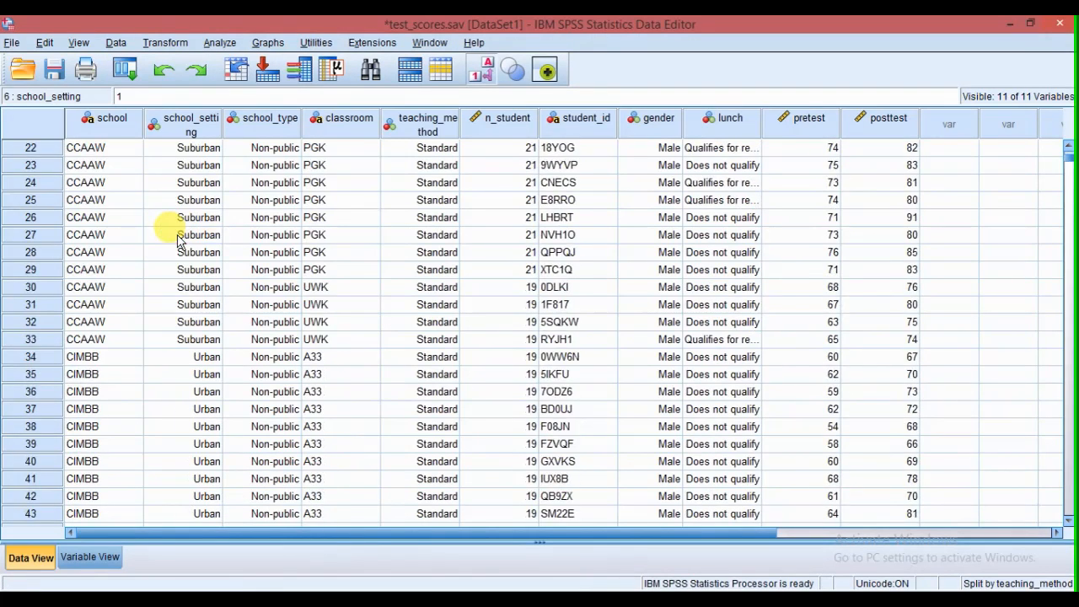
scroll(177, 238, up, 11)
scroll(177, 237, up, 1)
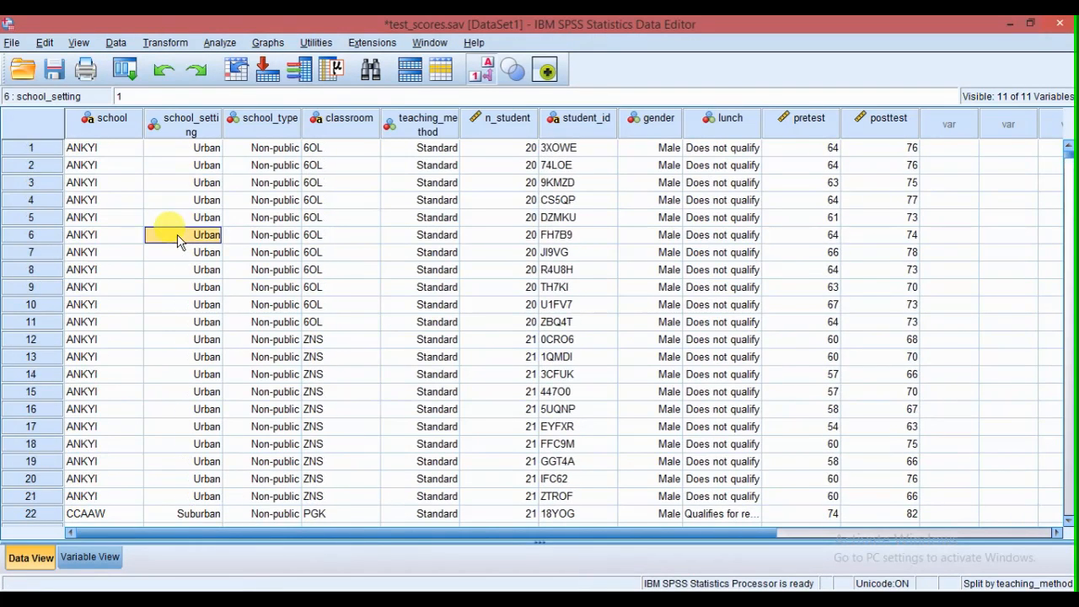
- Split the data file by School setting instead of Teaching method, keeping output organized by groups and the file sorted by the grouping variable
click(124, 69)
click(135, 118)
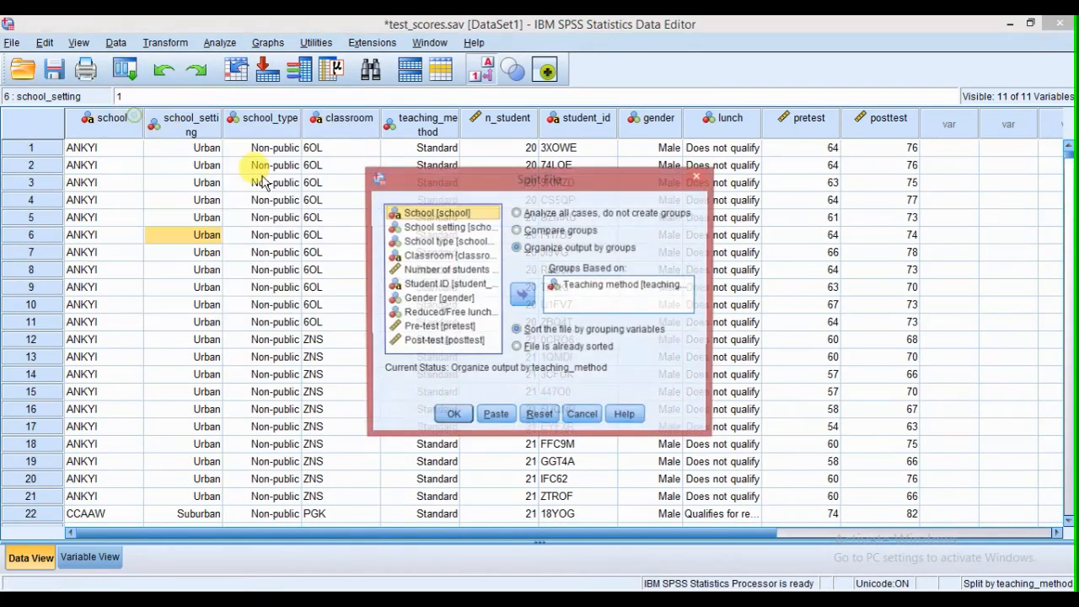
click(556, 285)
click(522, 294)
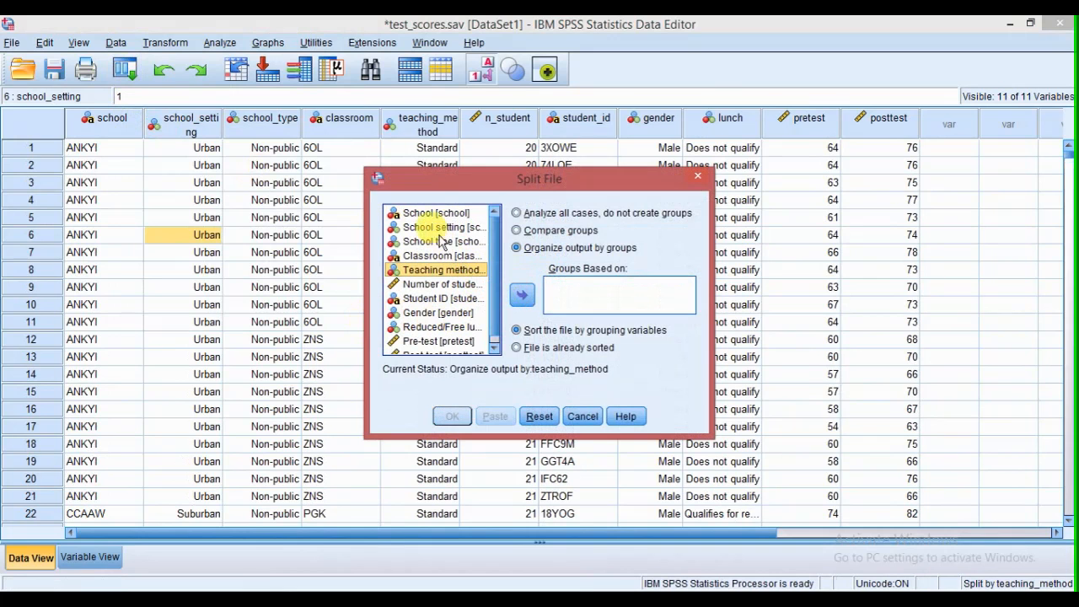
click(435, 227)
click(522, 294)
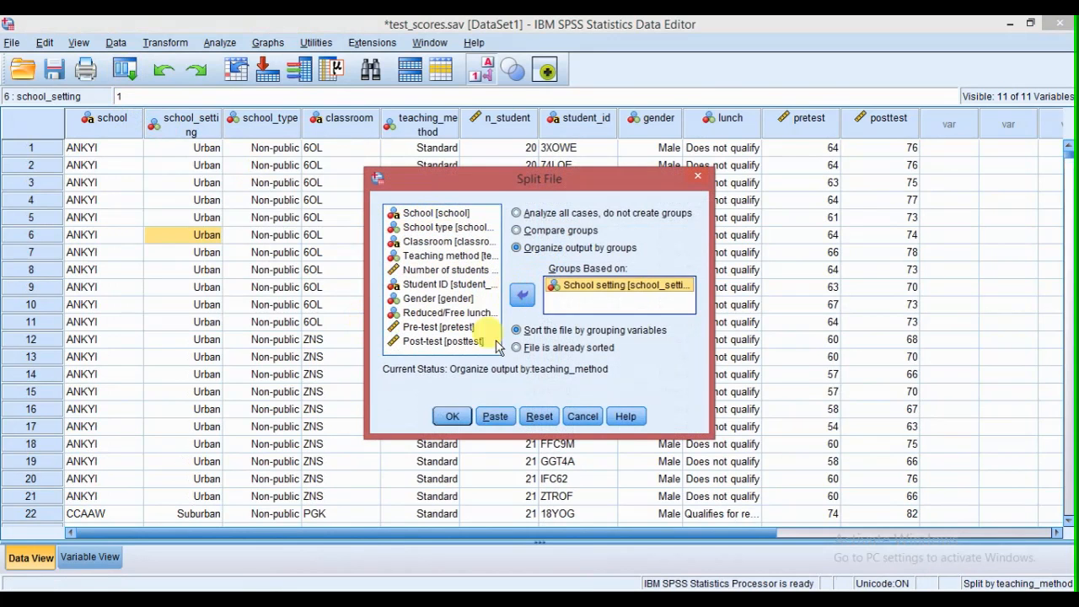
click(447, 415)
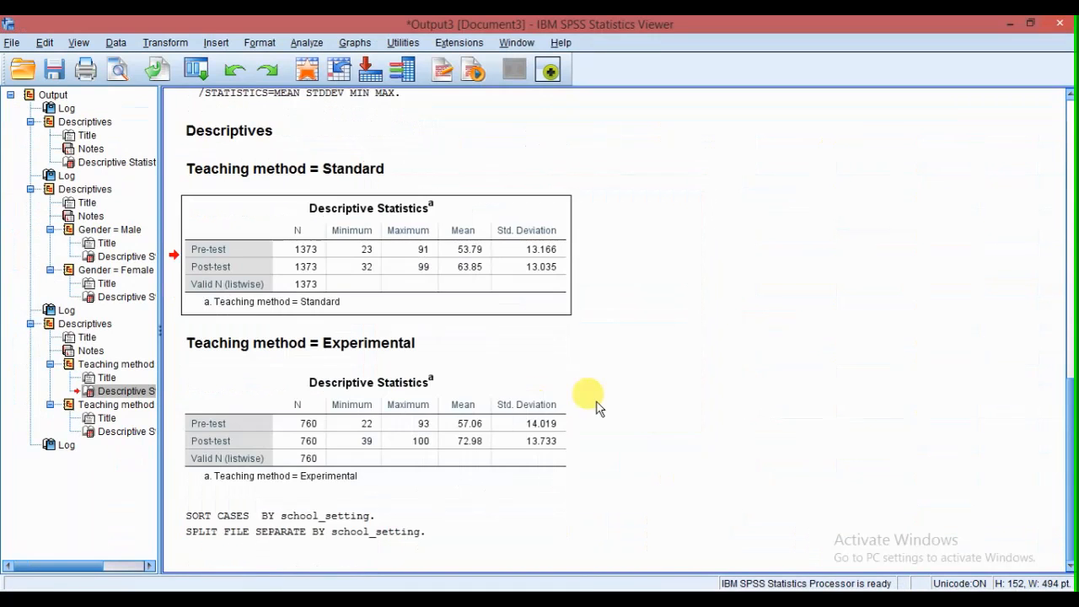
- Rerun Descriptives on Pre-test and Post-test with the school setting split active
click(196, 73)
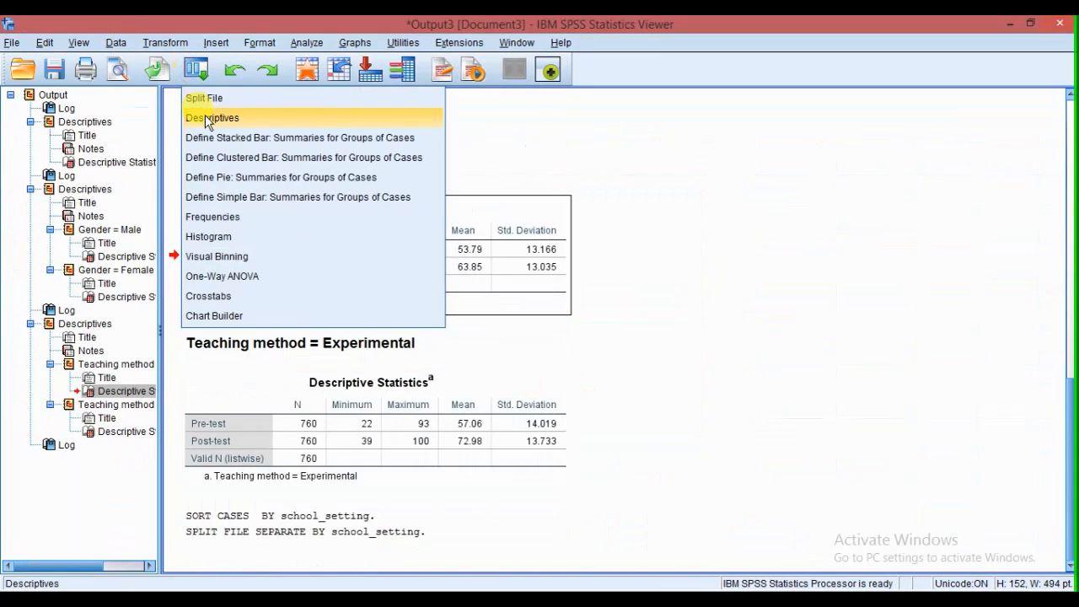
click(211, 118)
click(169, 335)
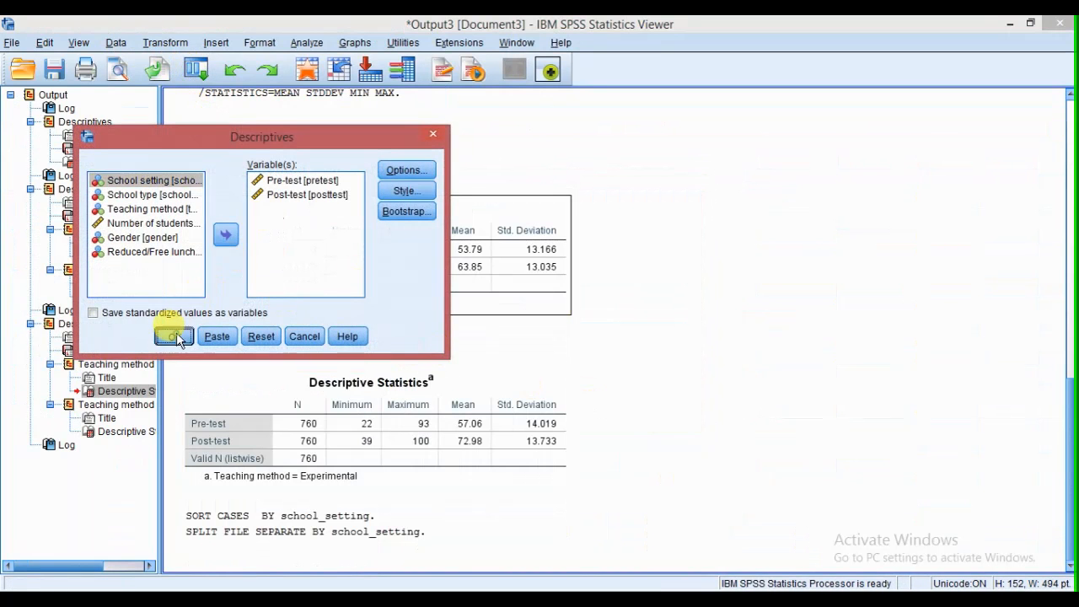
- Compare the pre-test and post-test descriptive statistics across the Urban, Suburban and Rural school setting tables
click(632, 319)
click(334, 197)
click(284, 135)
click(255, 237)
click(284, 305)
click(258, 434)
click(295, 491)
click(300, 236)
click(209, 222)
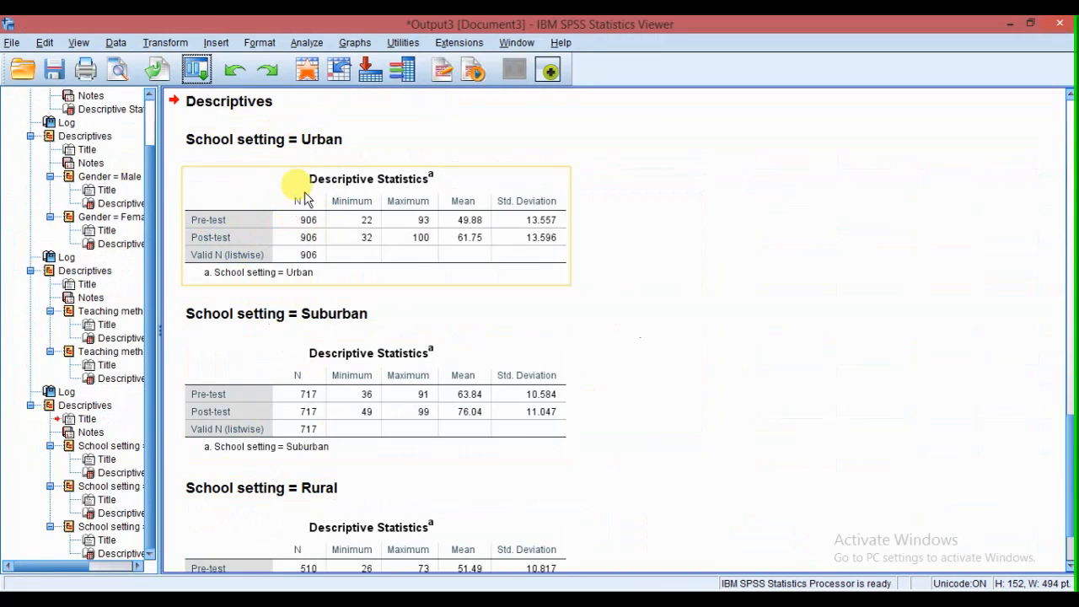
click(268, 358)
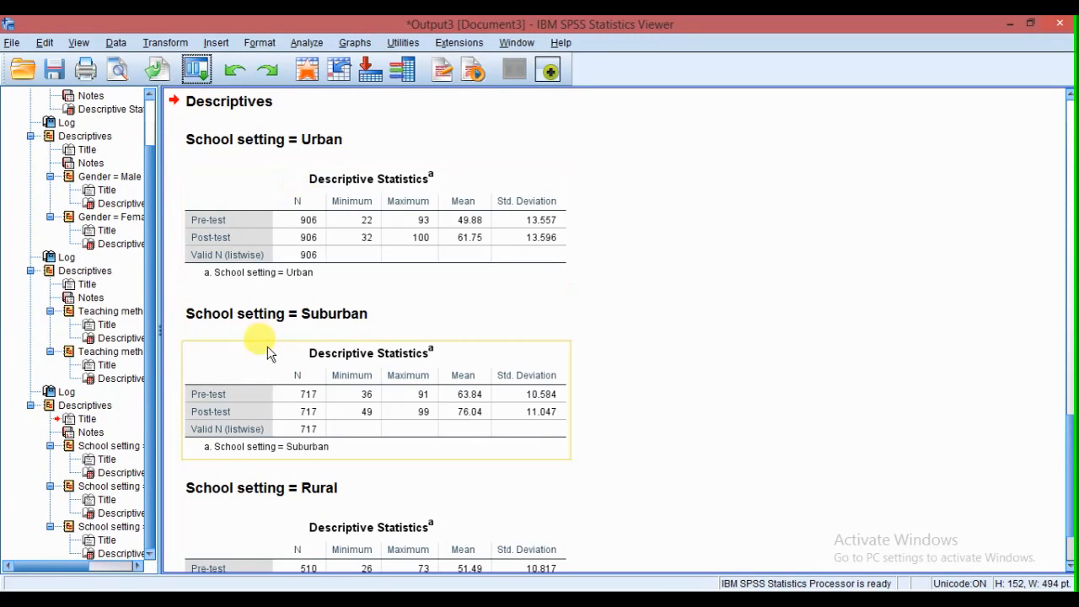
scroll(312, 405, down, 2)
click(310, 391)
click(309, 317)
click(318, 487)
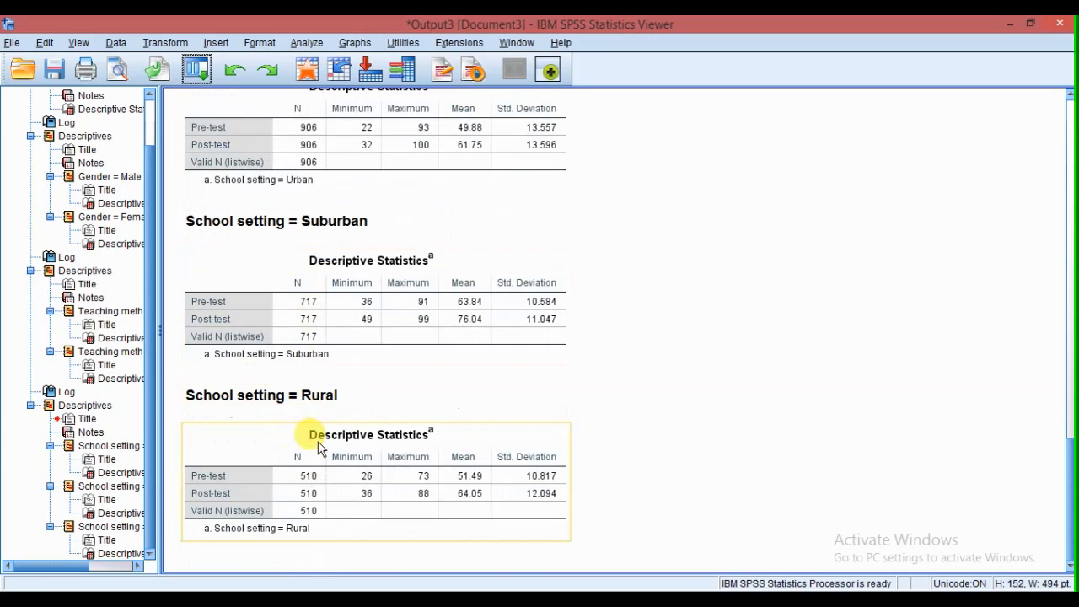
click(345, 325)
click(354, 222)
click(370, 455)
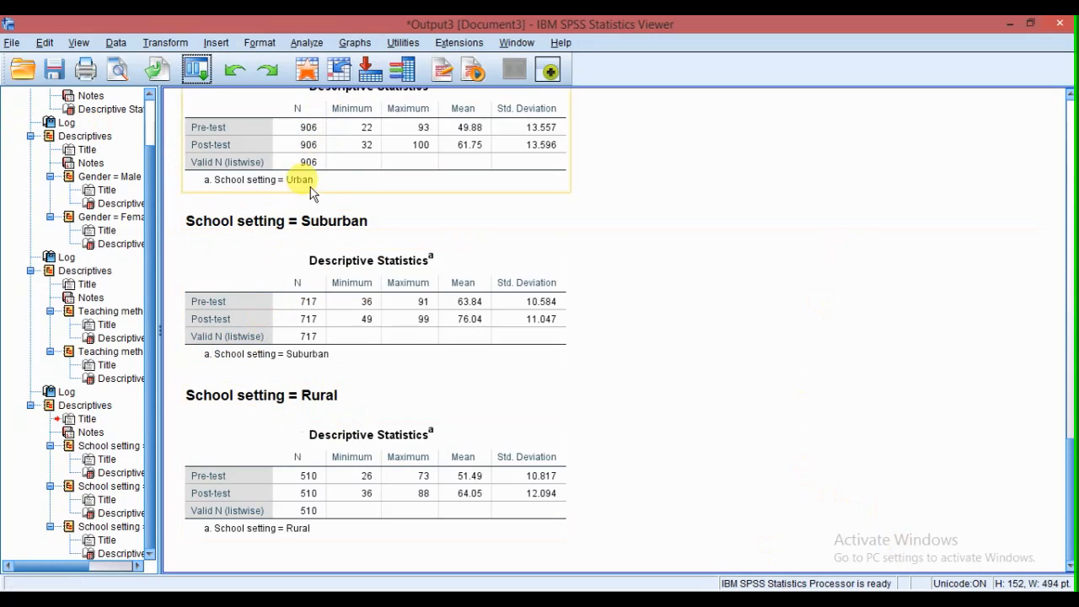
- Turn off the file split by removing School setting from the grouping and choosing to analyze all cases without creating groups
click(196, 72)
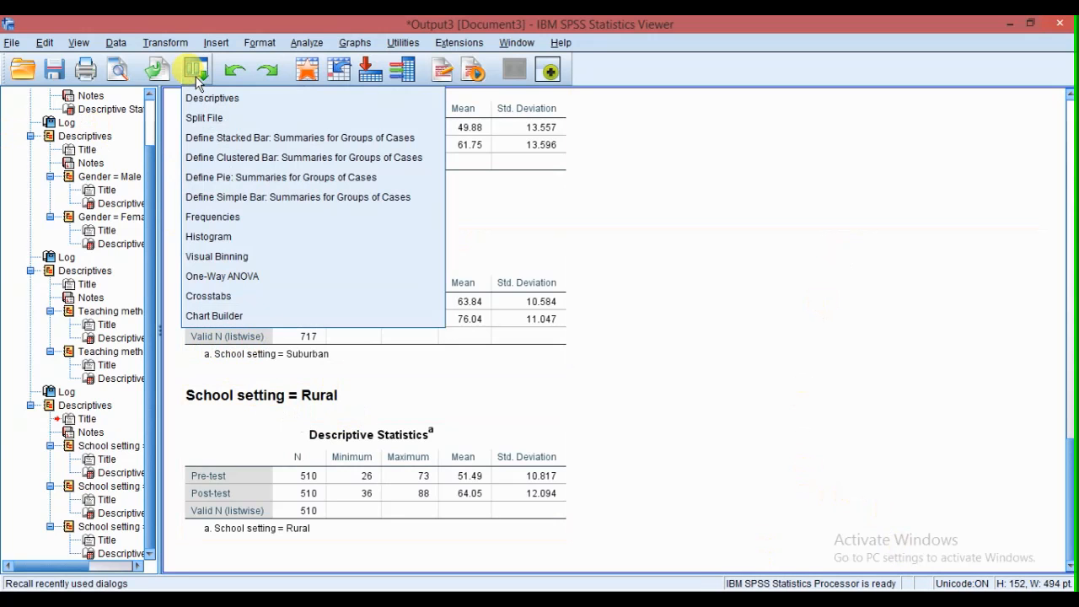
click(211, 118)
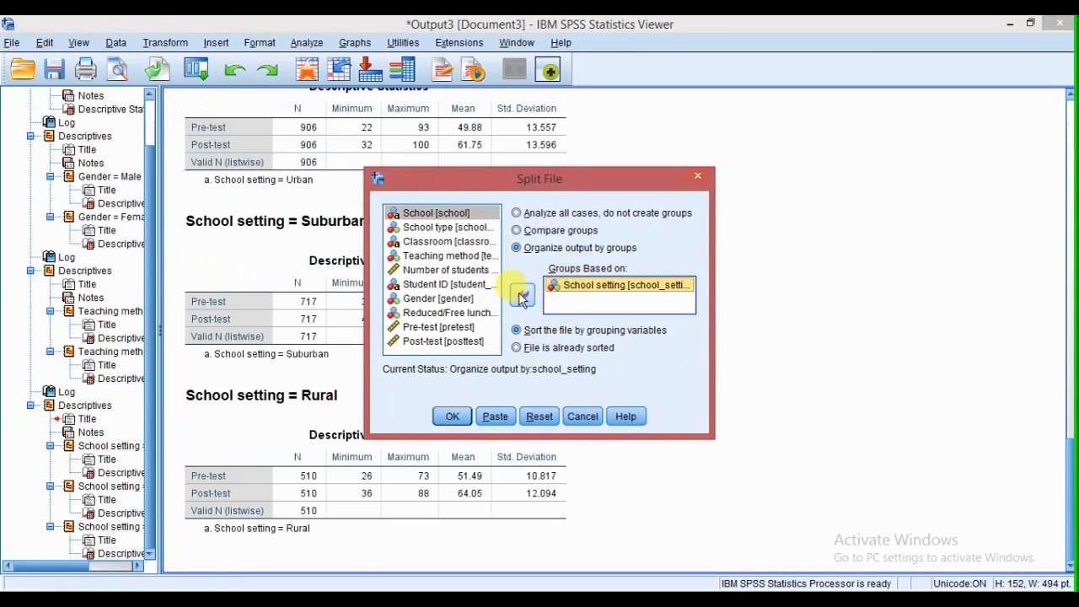
click(522, 294)
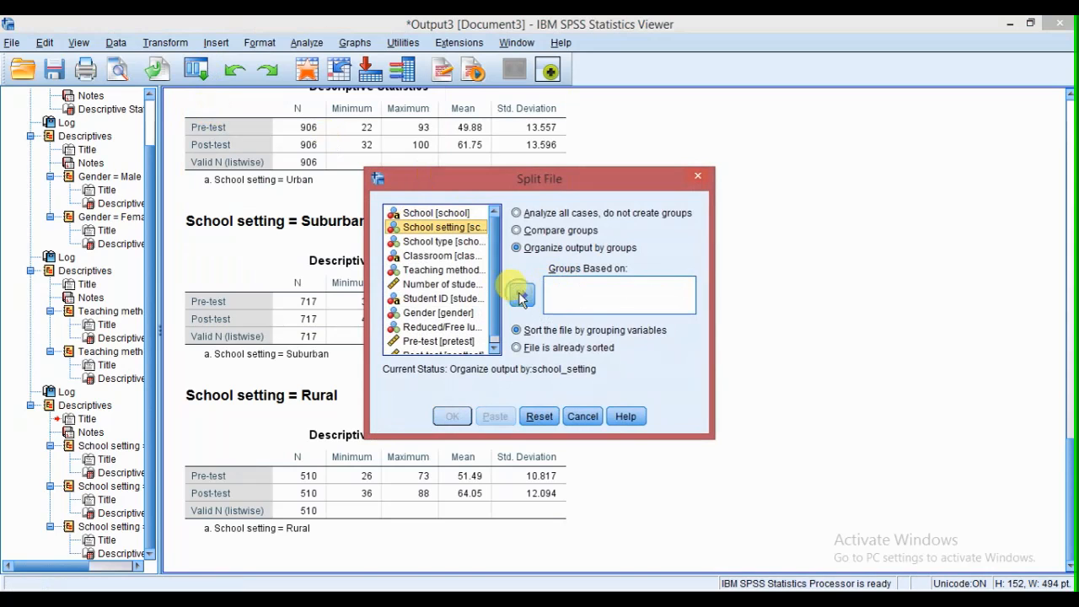
click(516, 213)
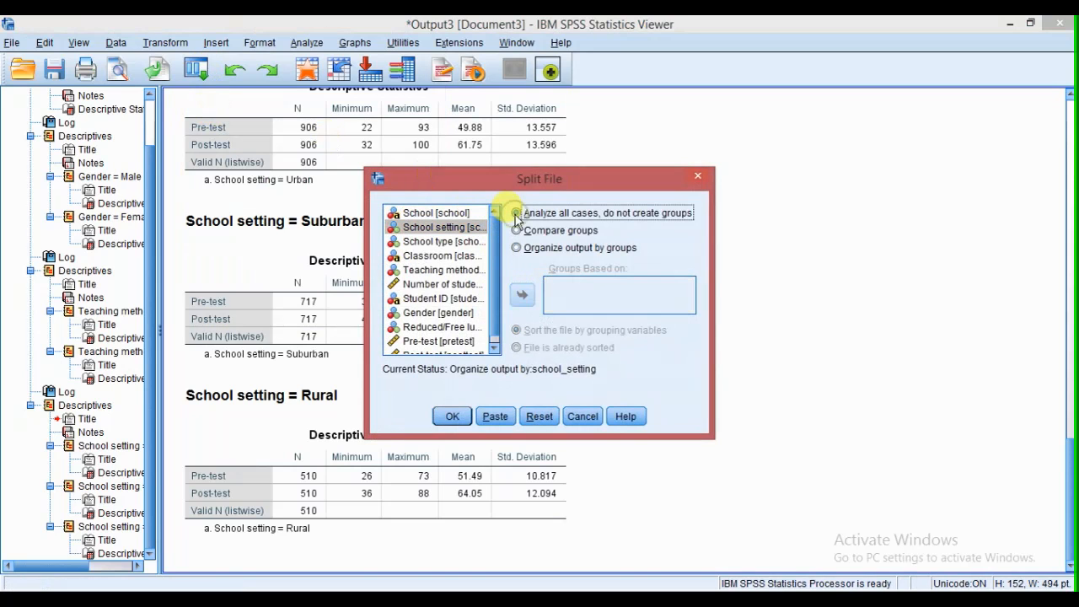
click(453, 416)
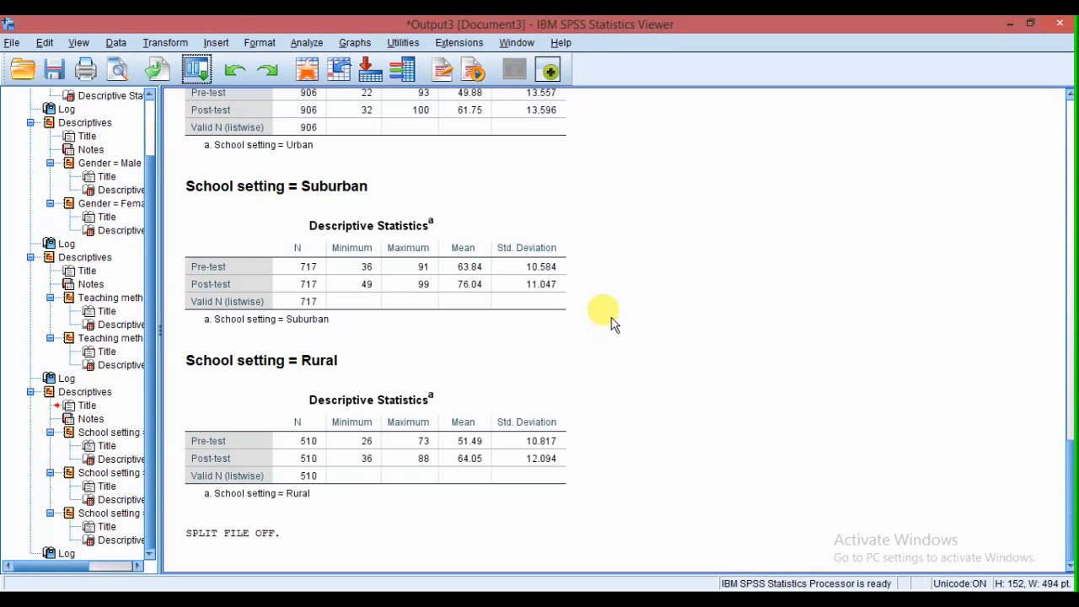
click(352, 44)
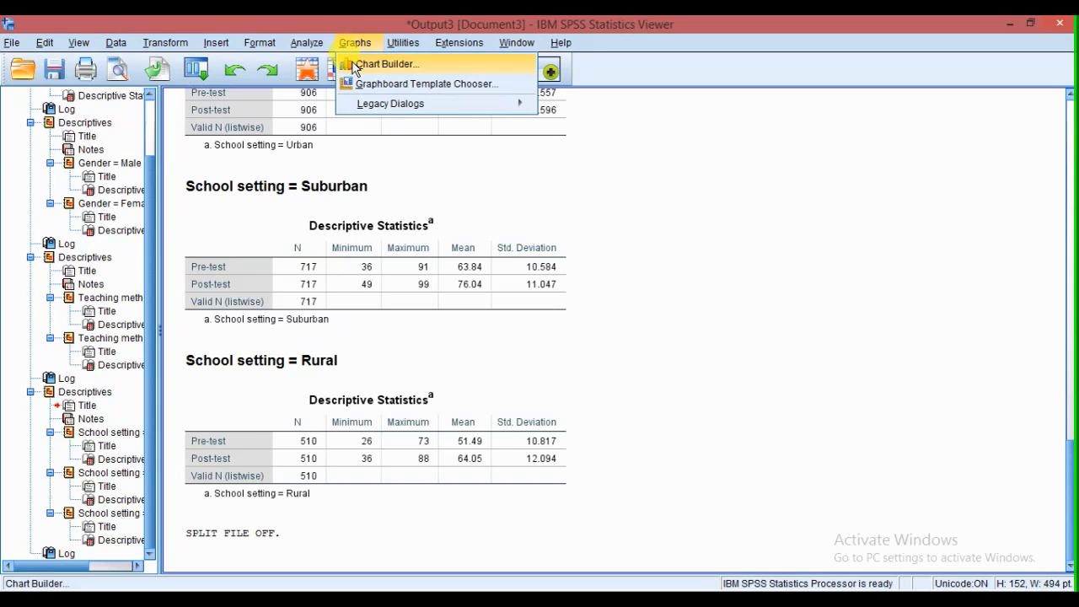
mouse_move(375, 103)
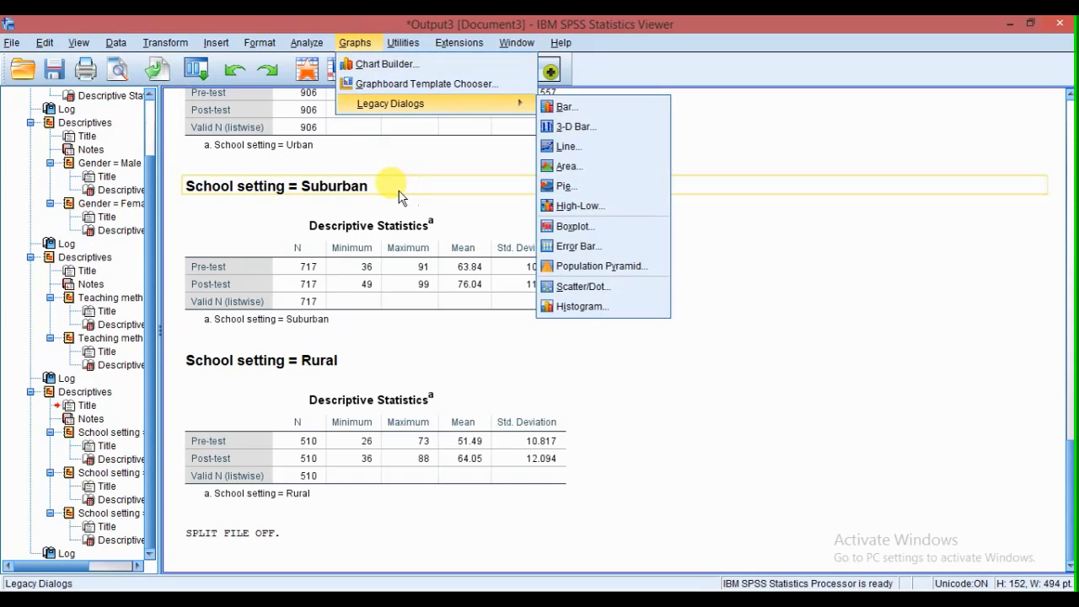